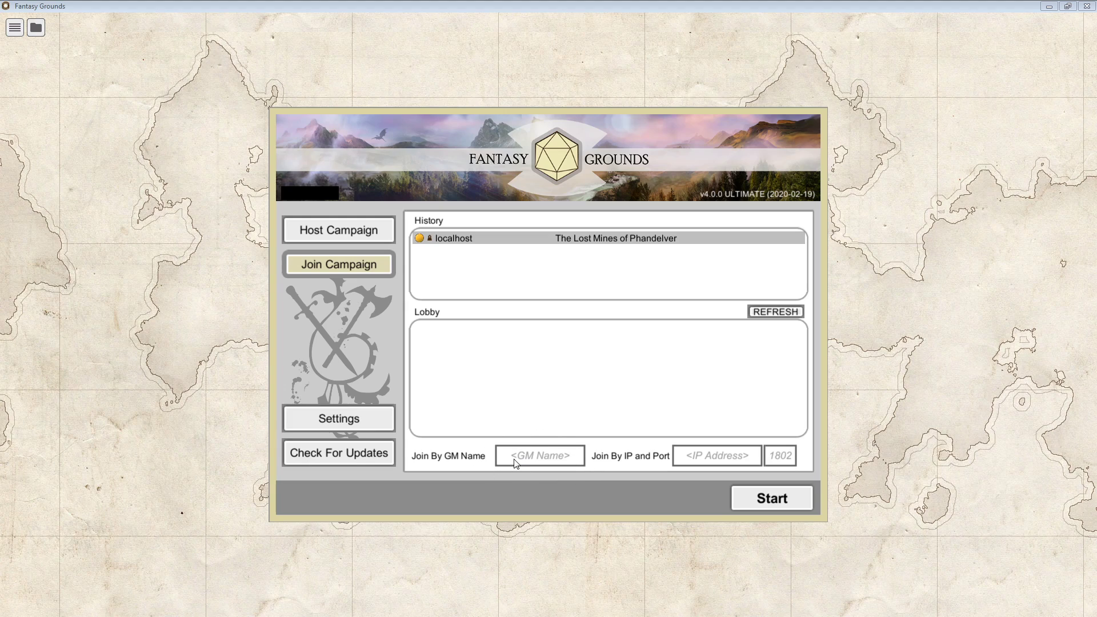
Enter localhost as the server address to join, leaving the GM name field empty.
left_click(516, 463)
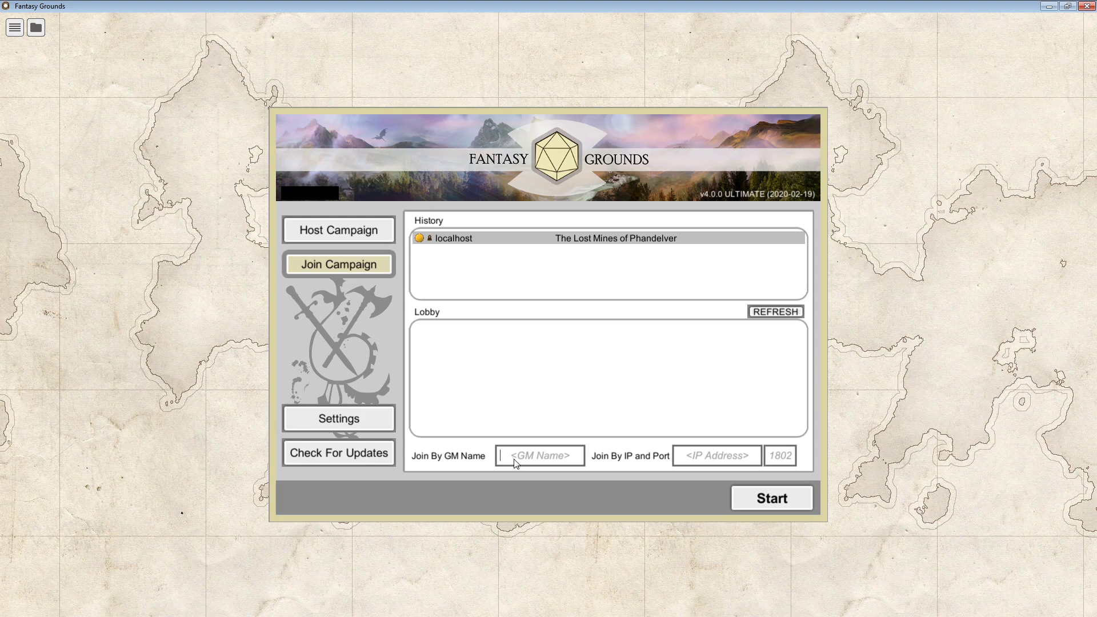
type("Er")
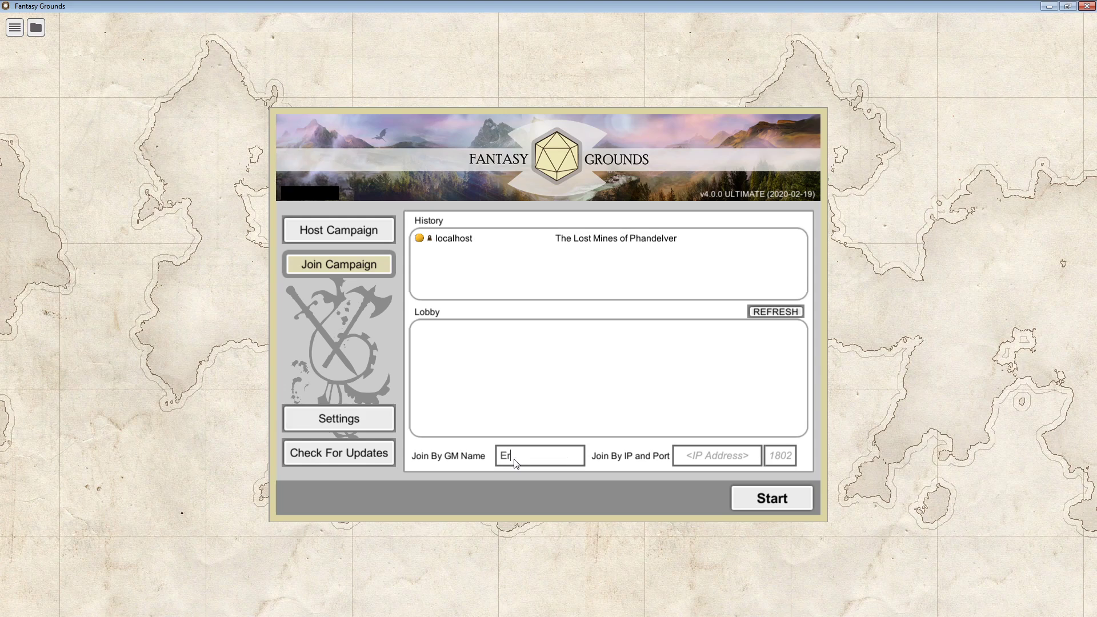
type("evanDM")
left_click(690, 462)
type("localhost")
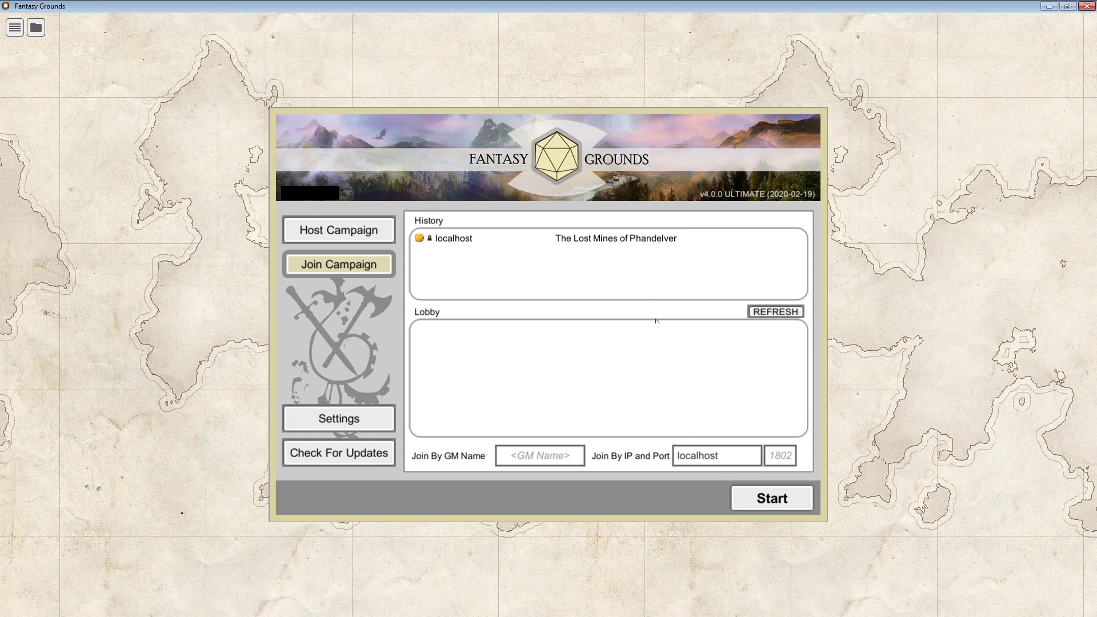
Start joining the campaign at localhost until the session password prompt appears.
mouse_move(643, 246)
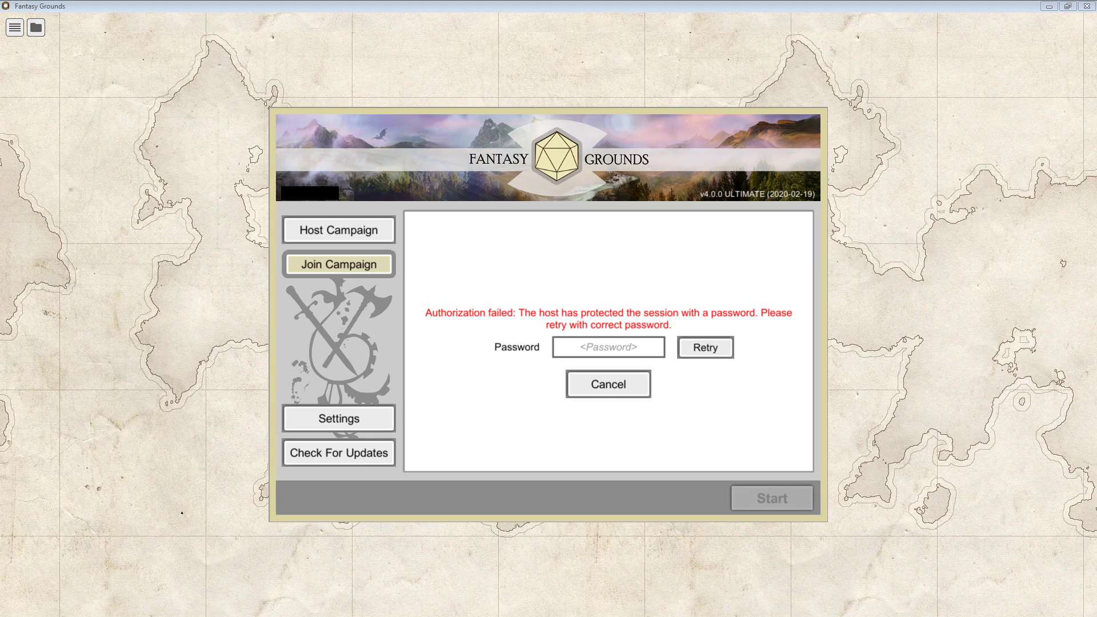
Fill in the session password on the password prompt.
left_click(612, 347)
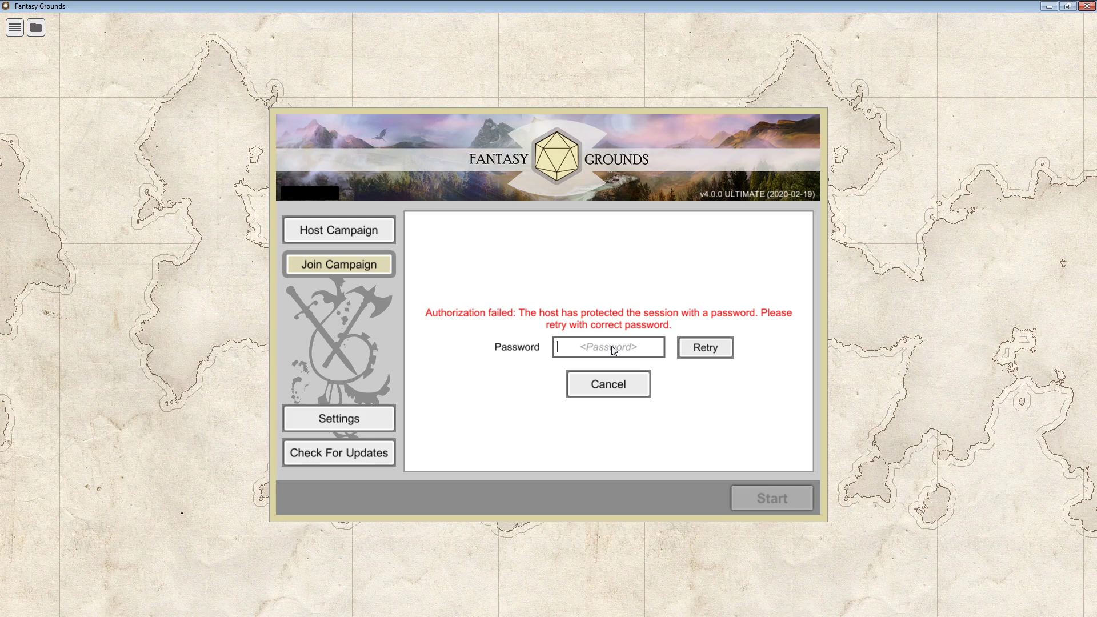
type("test1234")
Submit the password and let the 5E campaign load with the Campaign Setup dialog.
key("Return")
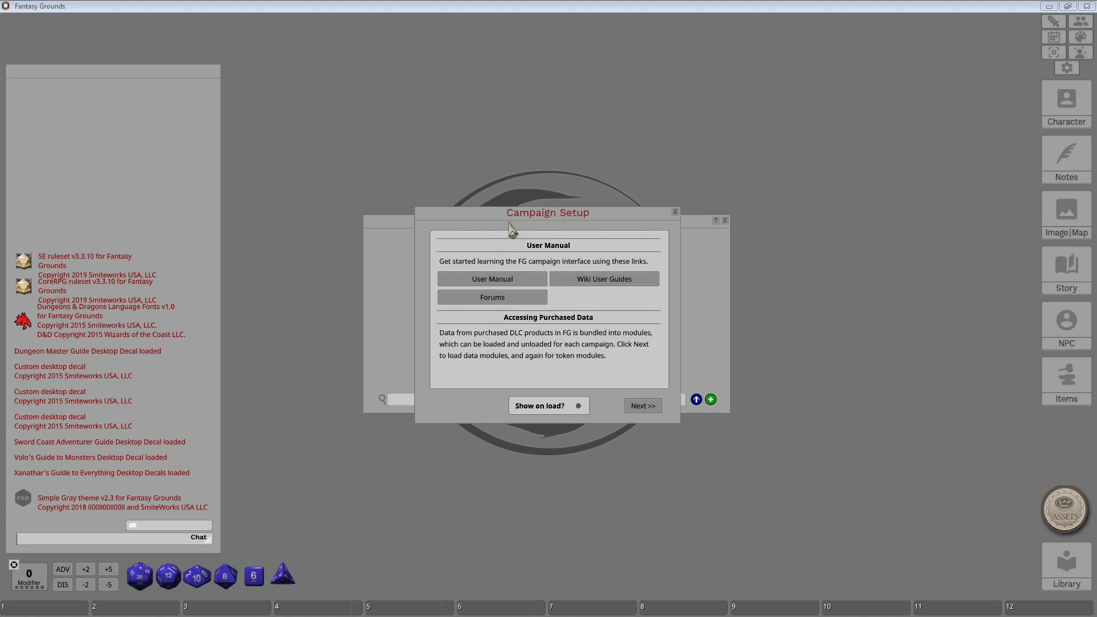
Move Campaign Setup to the upper right, then preview the desktop and Character Selection radial menus.
left_click_drag(566, 212, 886, 77)
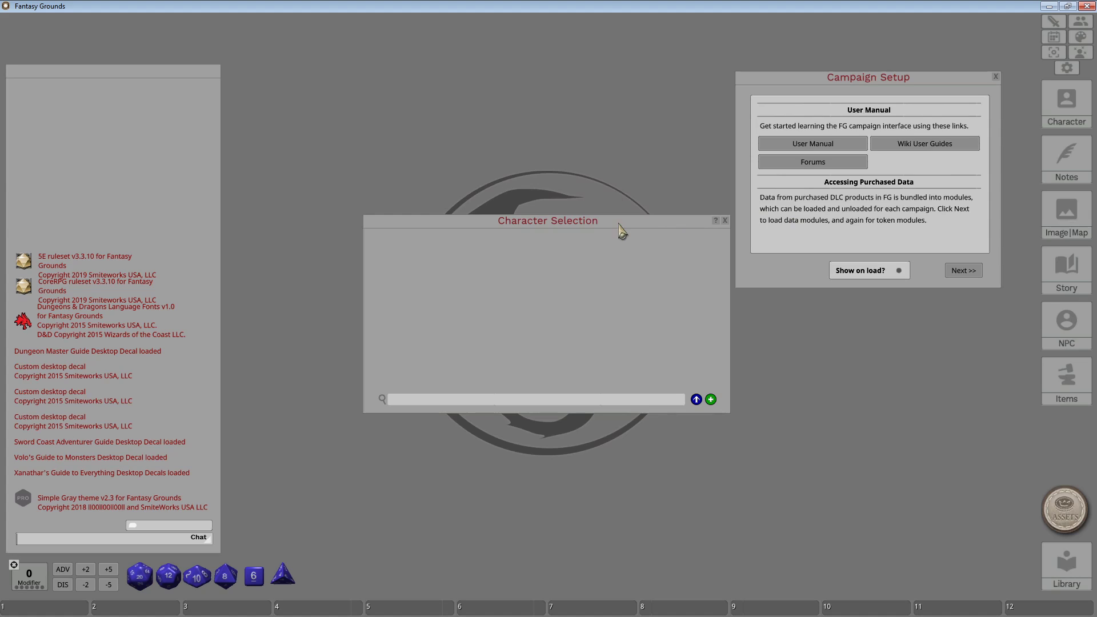
right_click(467, 118)
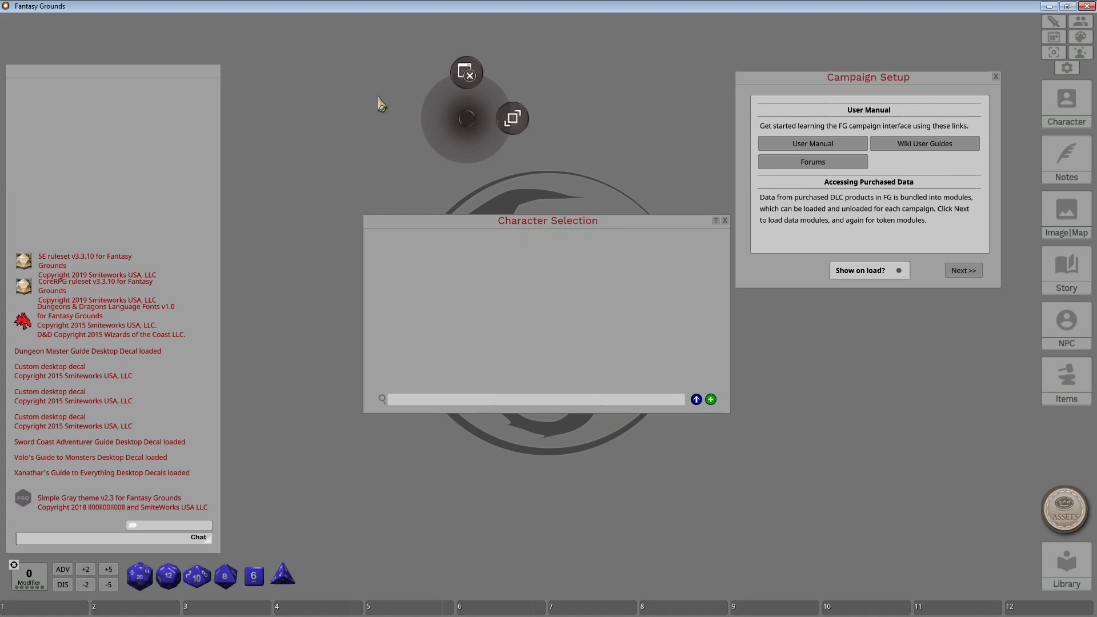
left_click(351, 104)
right_click(439, 140)
left_click(351, 83)
right_click(495, 264)
left_click(415, 217)
Preview and dismiss the radial menus for the chat panel, Campaign Setup, Character Selection and dice modifier.
right_click(121, 146)
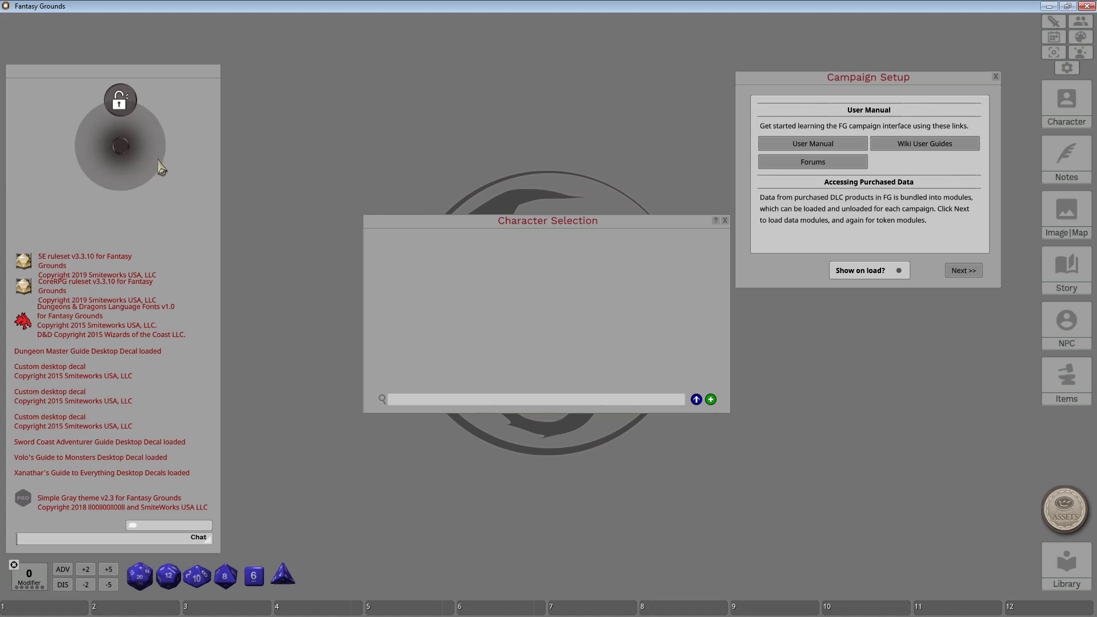
left_click(304, 161)
right_click(797, 278)
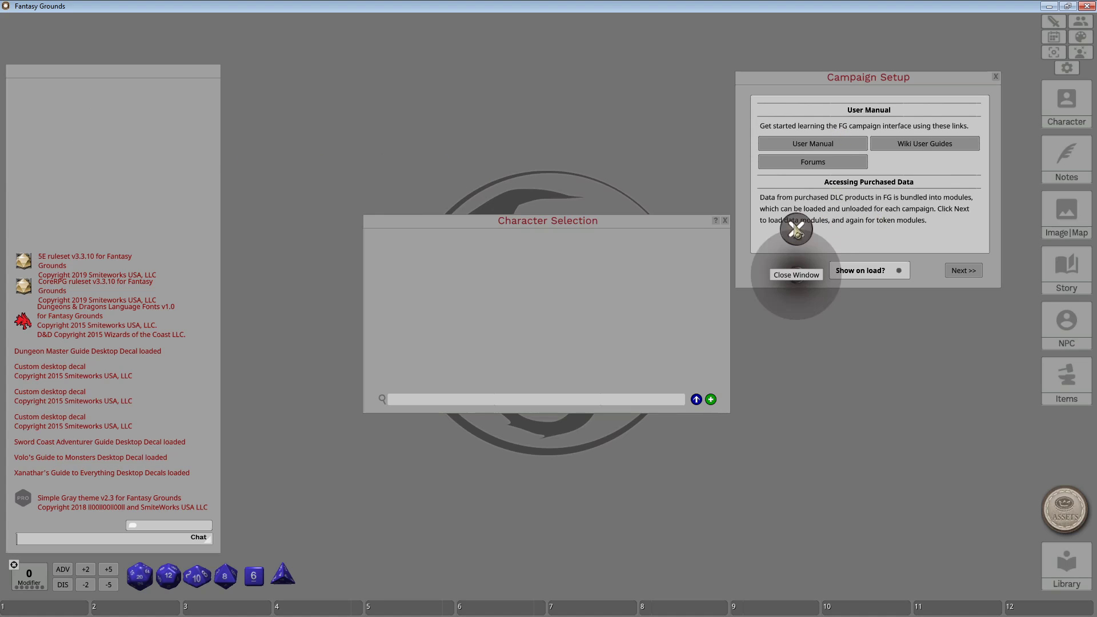
left_click(664, 266)
right_click(619, 263)
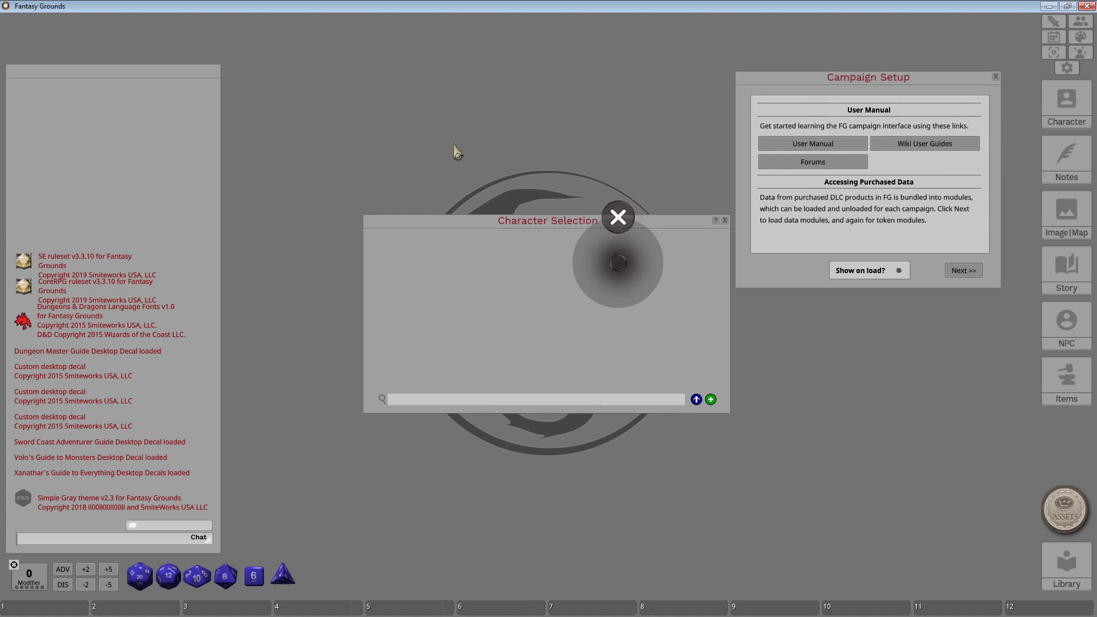
right_click(102, 155)
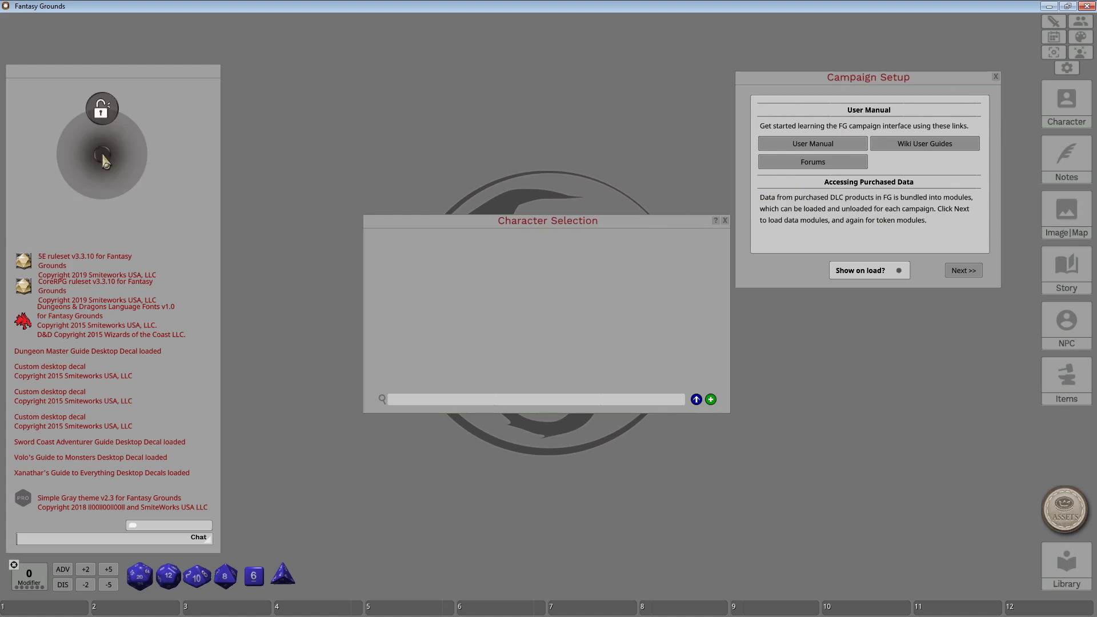
left_click(102, 114)
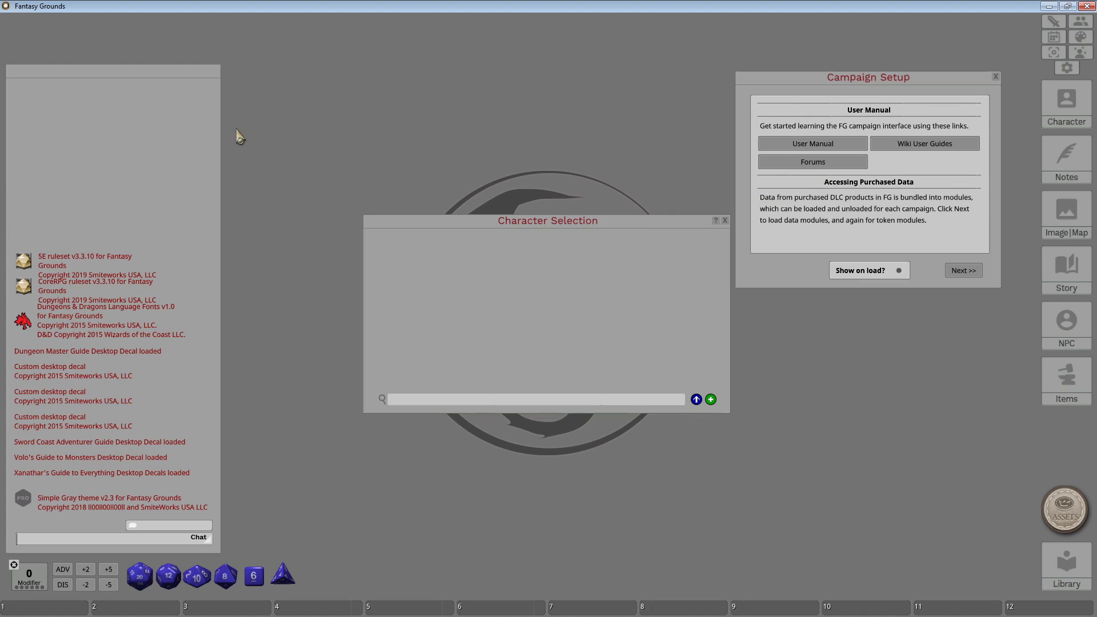
right_click(86, 576)
left_click(415, 474)
Preview the desktop's window-arranging menu and Character Selection options, closing each without changes.
right_click(469, 160)
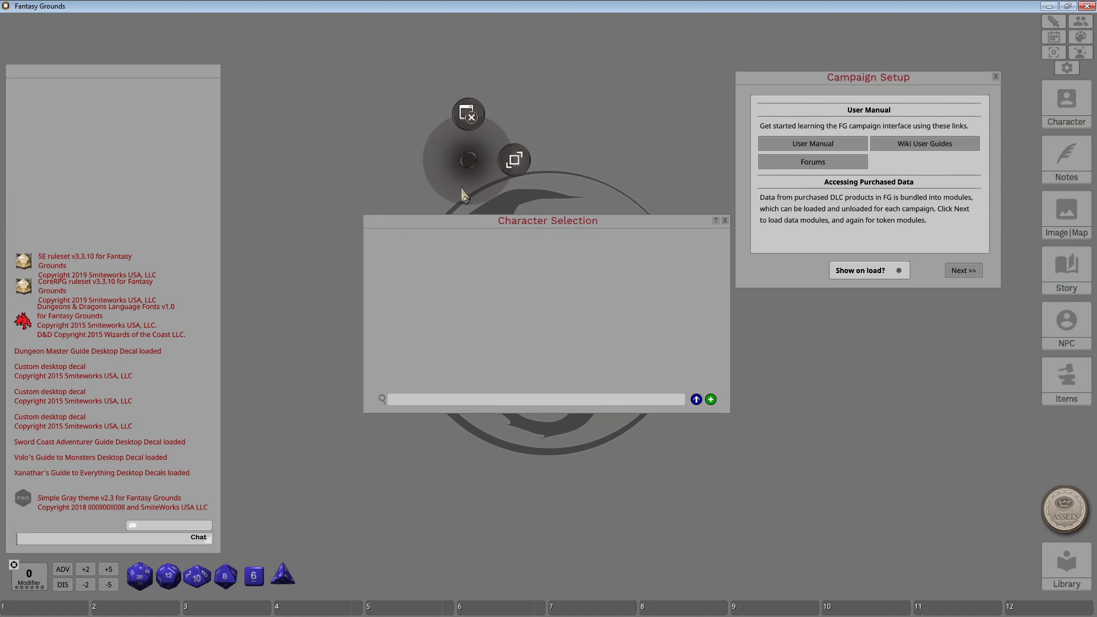
left_click(576, 98)
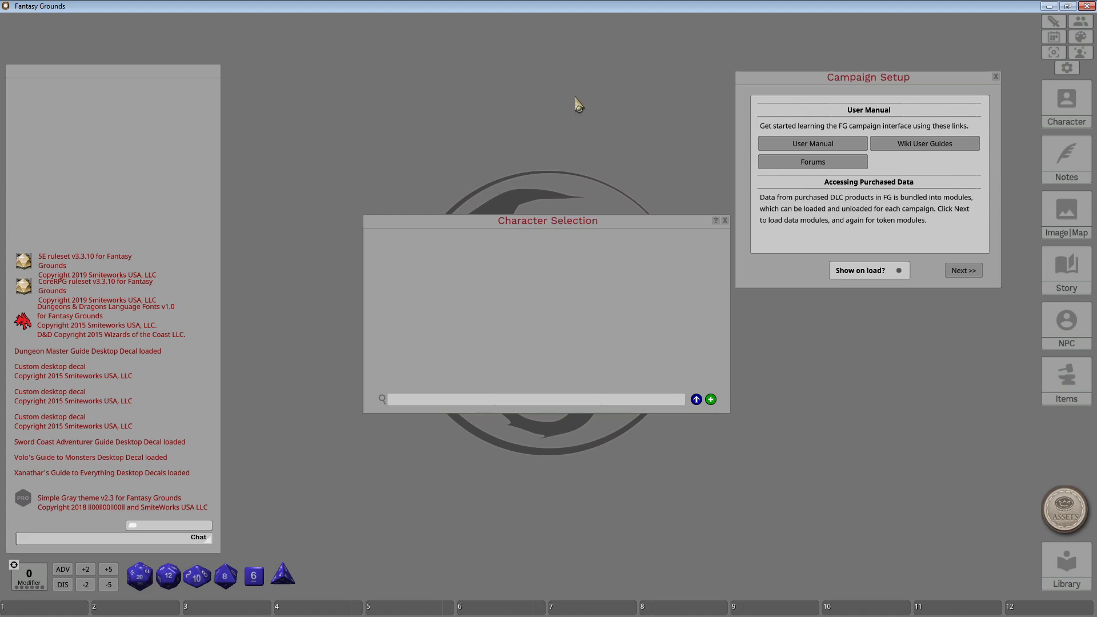
right_click(496, 125)
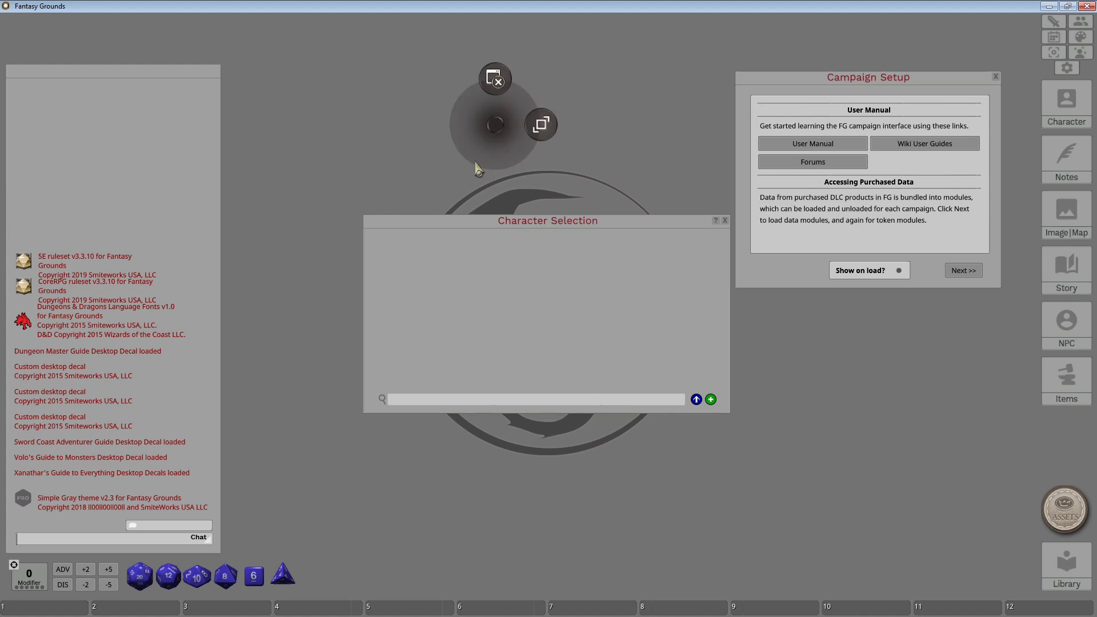
left_click(415, 80)
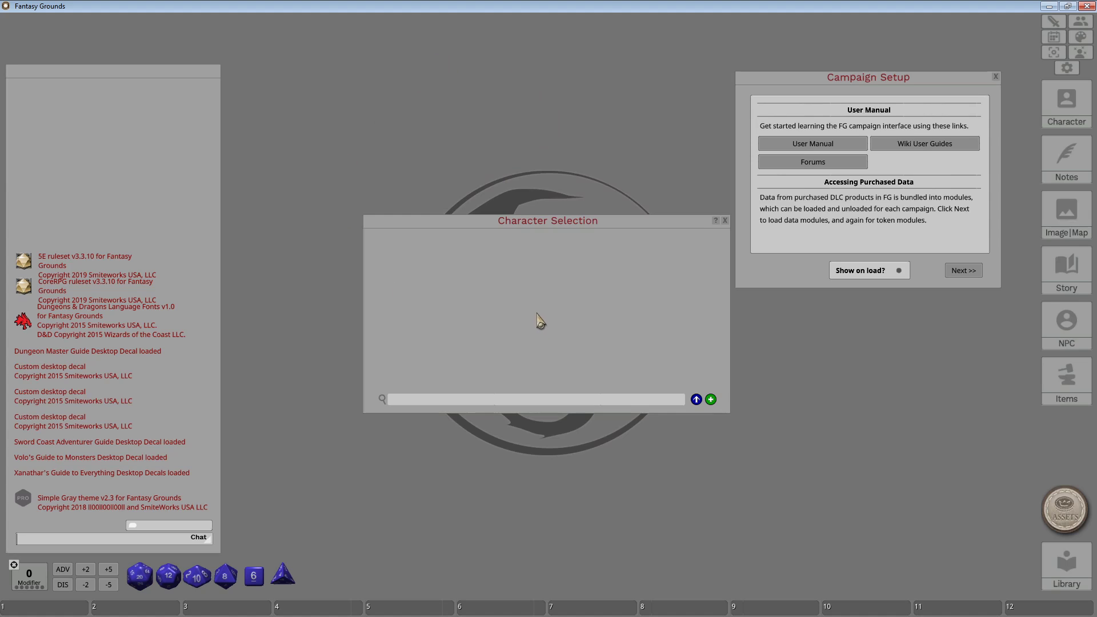
right_click(491, 271)
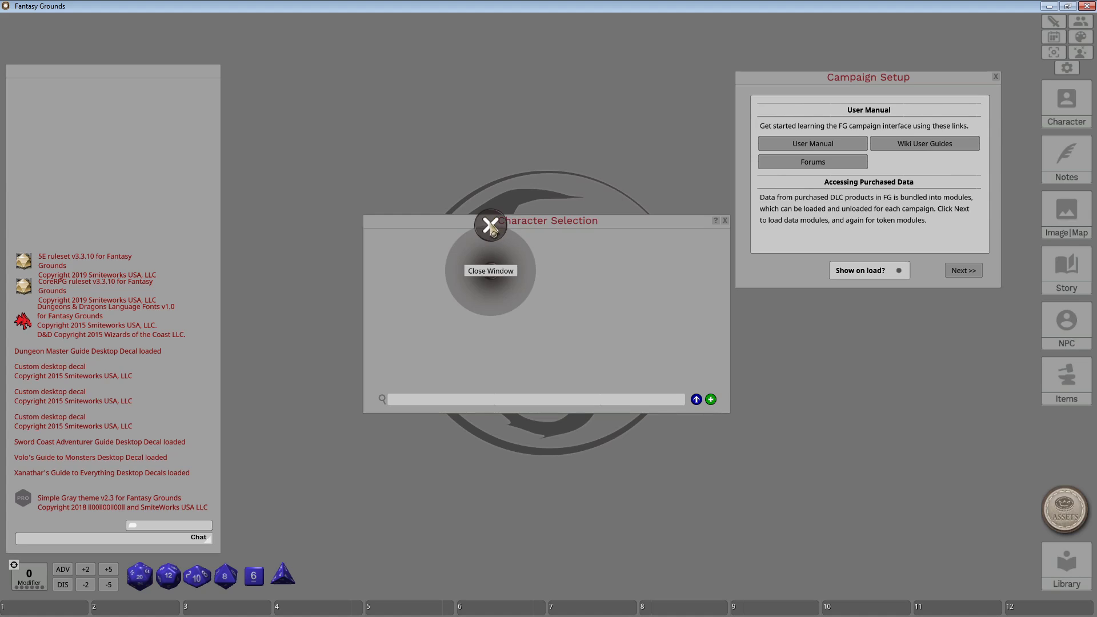
left_click(564, 294)
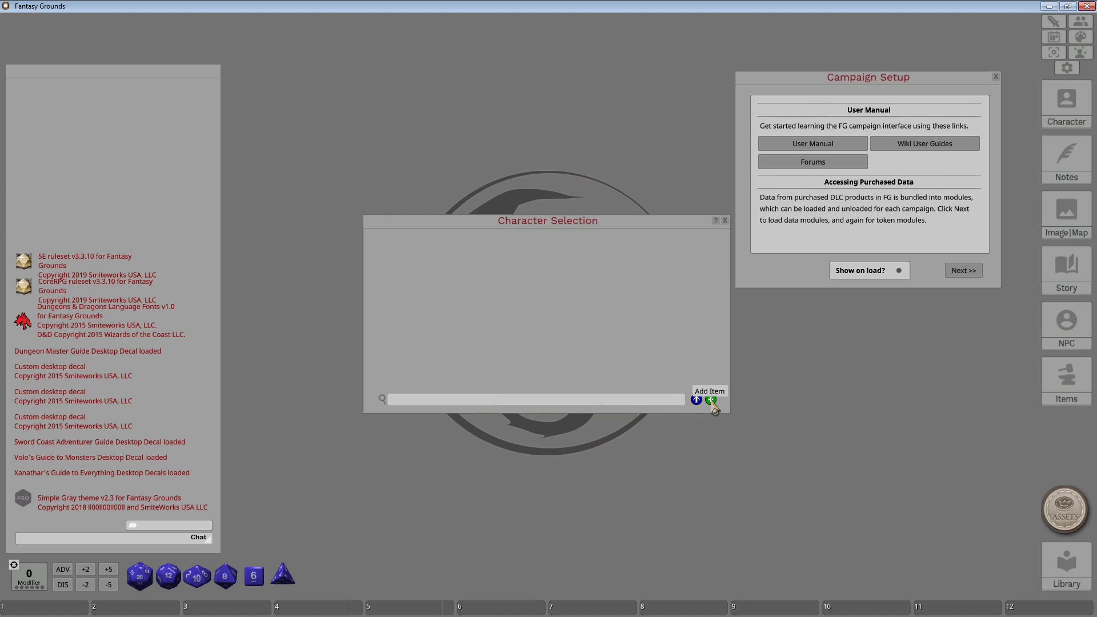
Add a new Unnamed character with a blank 5E sheet from Character Selection.
left_click(711, 400)
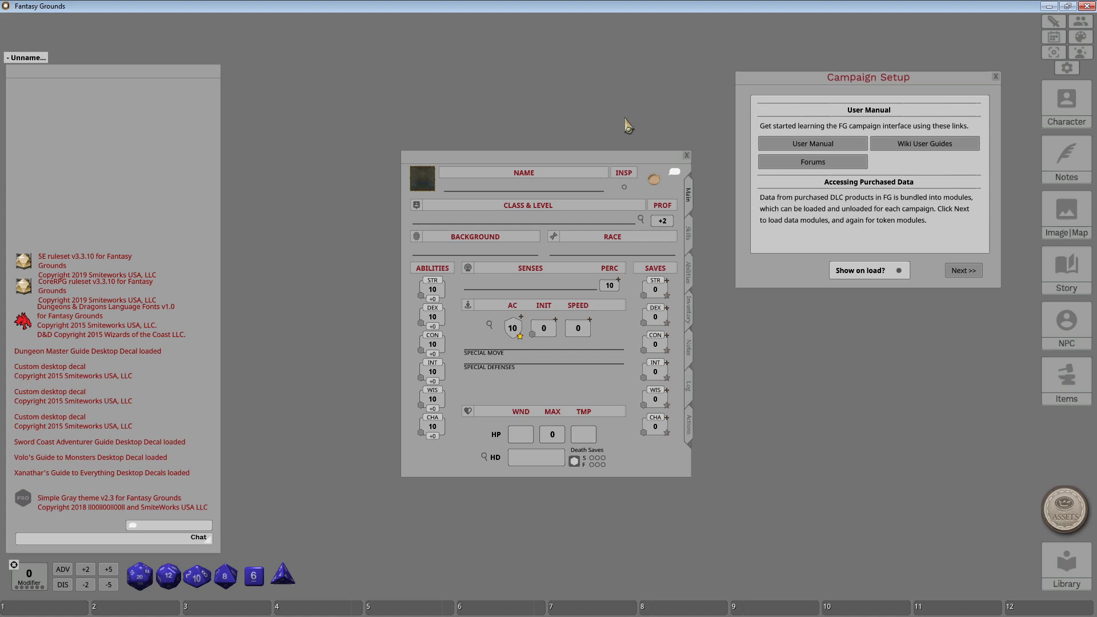
Bring up the empty Character Selection list from the right sidebar's Character button.
left_click(1066, 93)
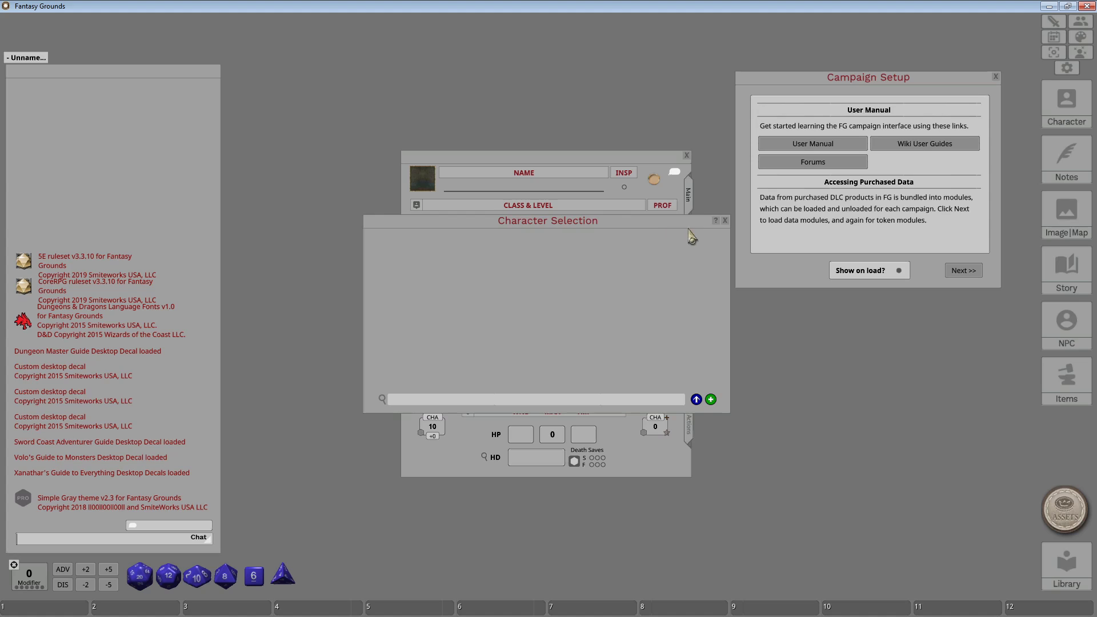
Close the Character Selection list and the blank character sheet.
left_click(725, 220)
left_click(687, 155)
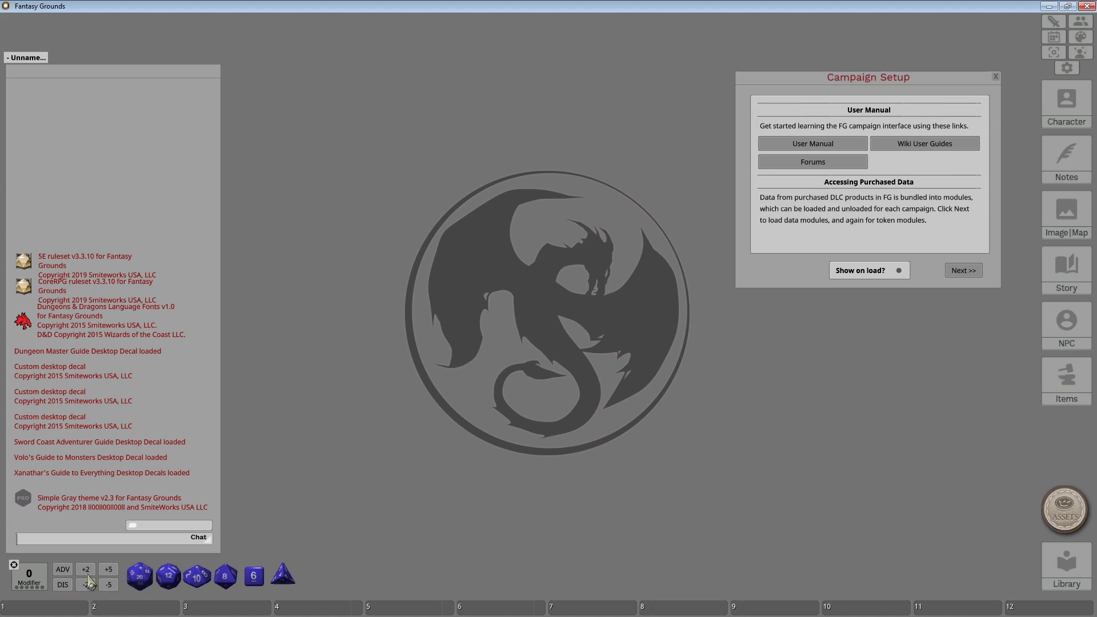
Apply a -5 roll modifier and move the Campaign Setup window to the centre.
left_click_drag(109, 585, 26, 576)
left_click_drag(894, 83, 492, 92)
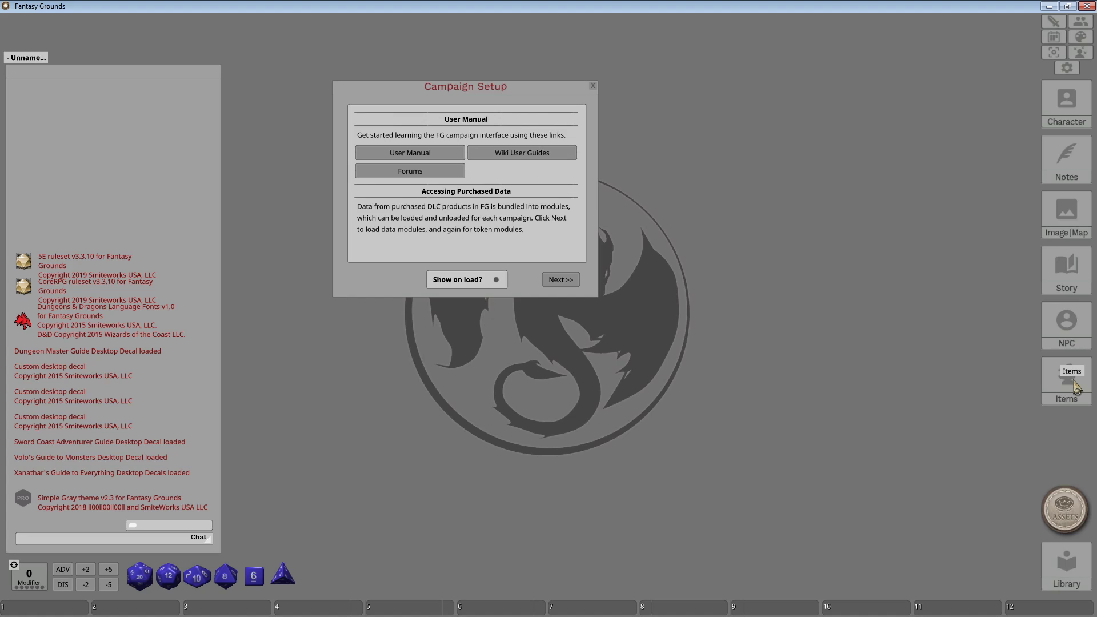
left_click(1076, 388)
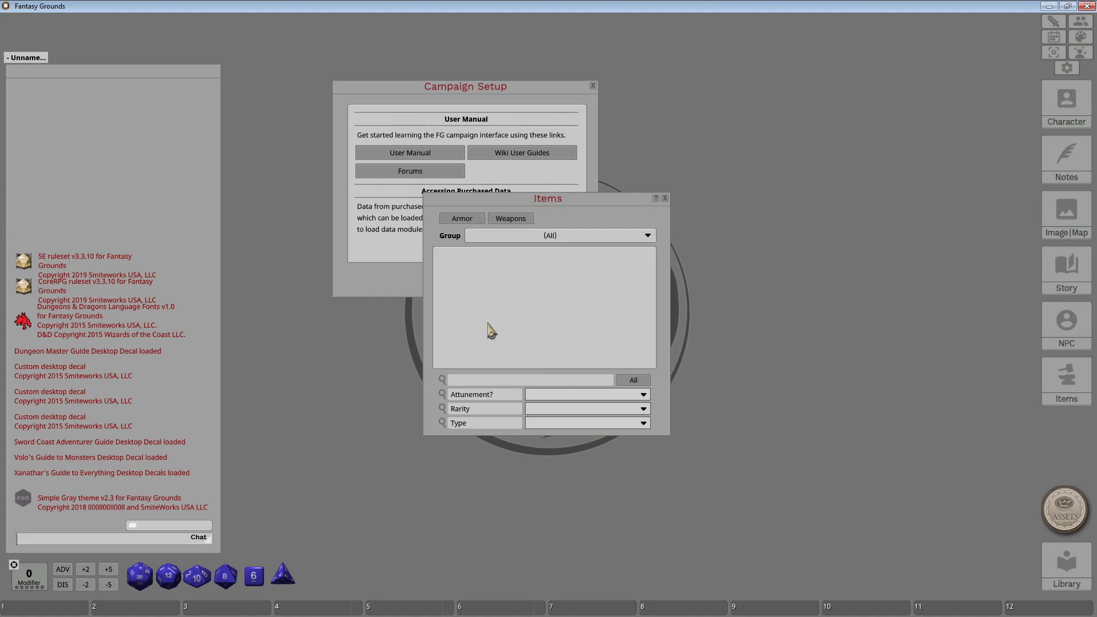
left_click(665, 198)
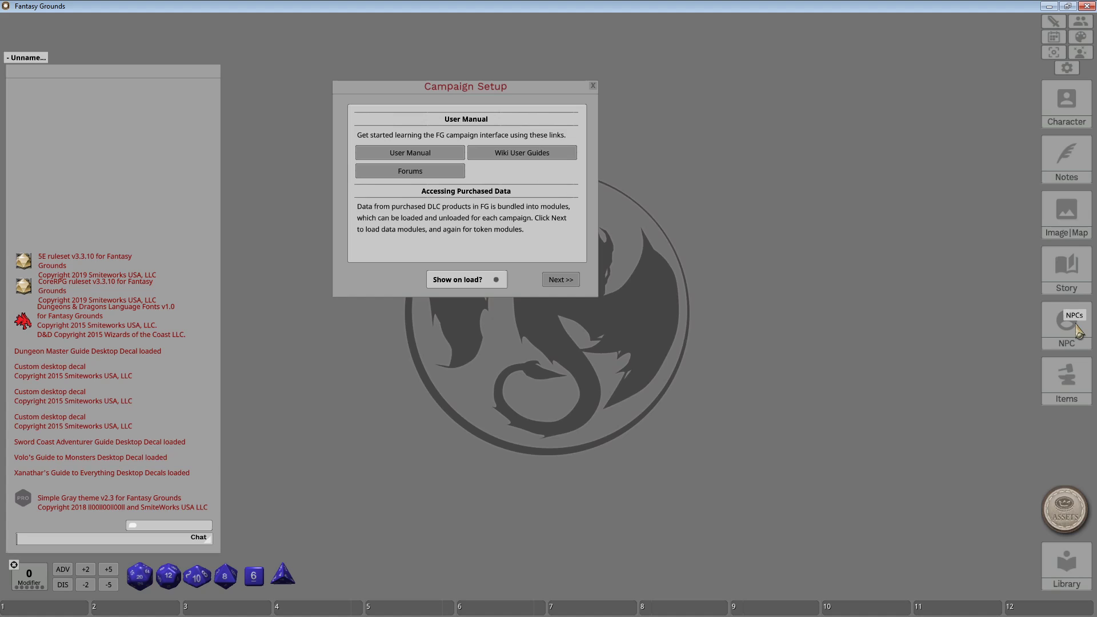
Check and close the NPCs list, then bring up the empty Story list.
left_click(1077, 331)
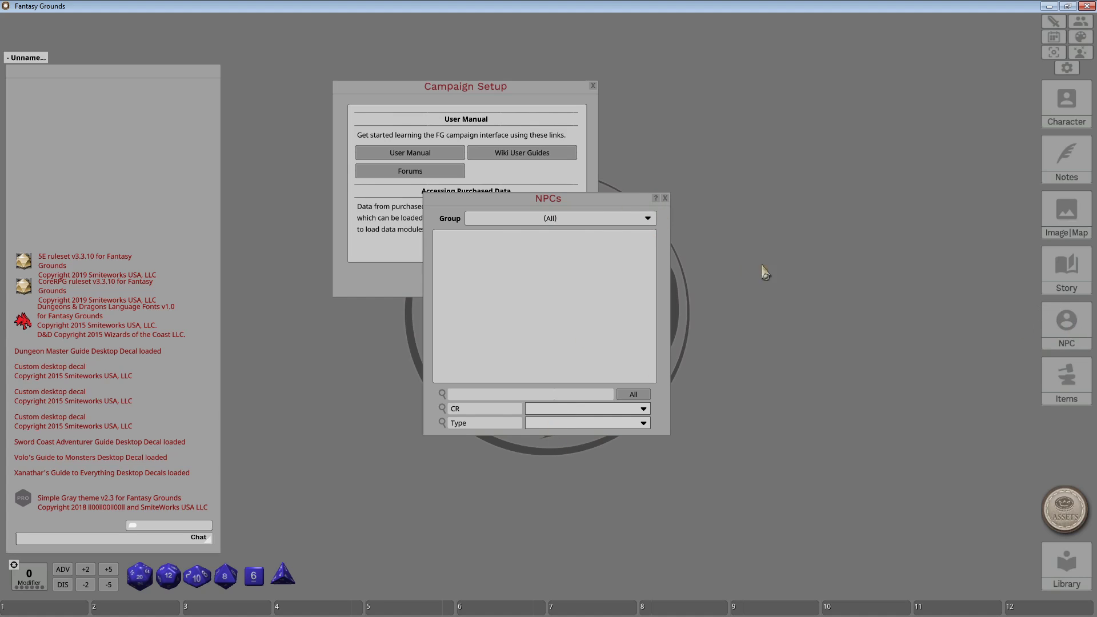
left_click(665, 198)
left_click(1068, 274)
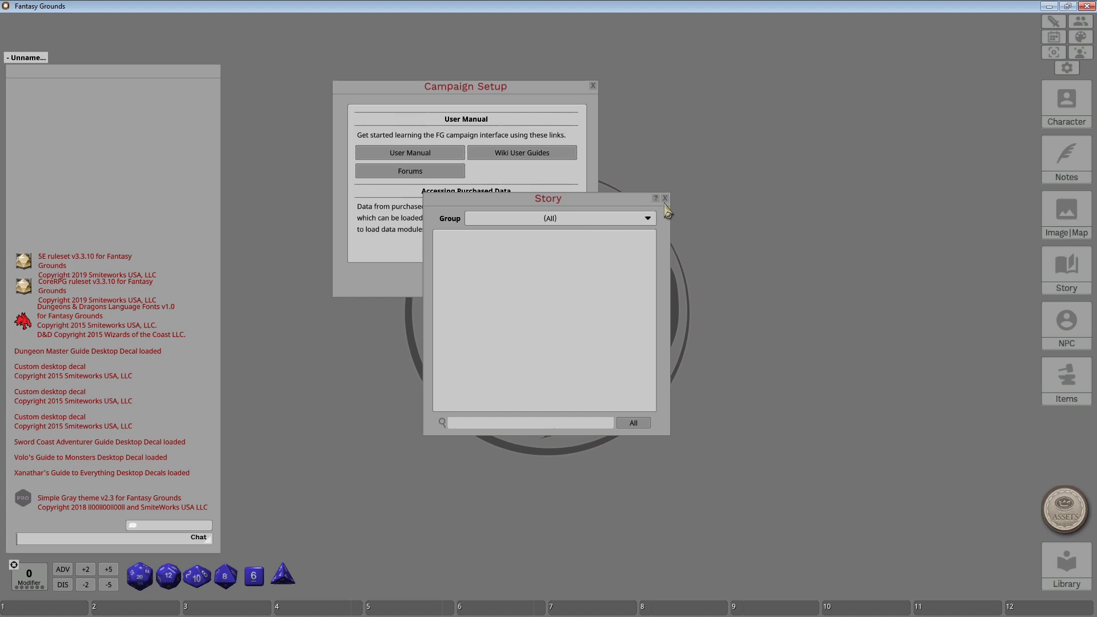
Leave the Story group filter at (All), close the Story list, and open Images & Maps.
left_click(647, 219)
left_click(648, 219)
left_click(666, 199)
left_click(1077, 213)
Open and close the blank character sheet twice, then close the Images & Maps list.
left_click(34, 57)
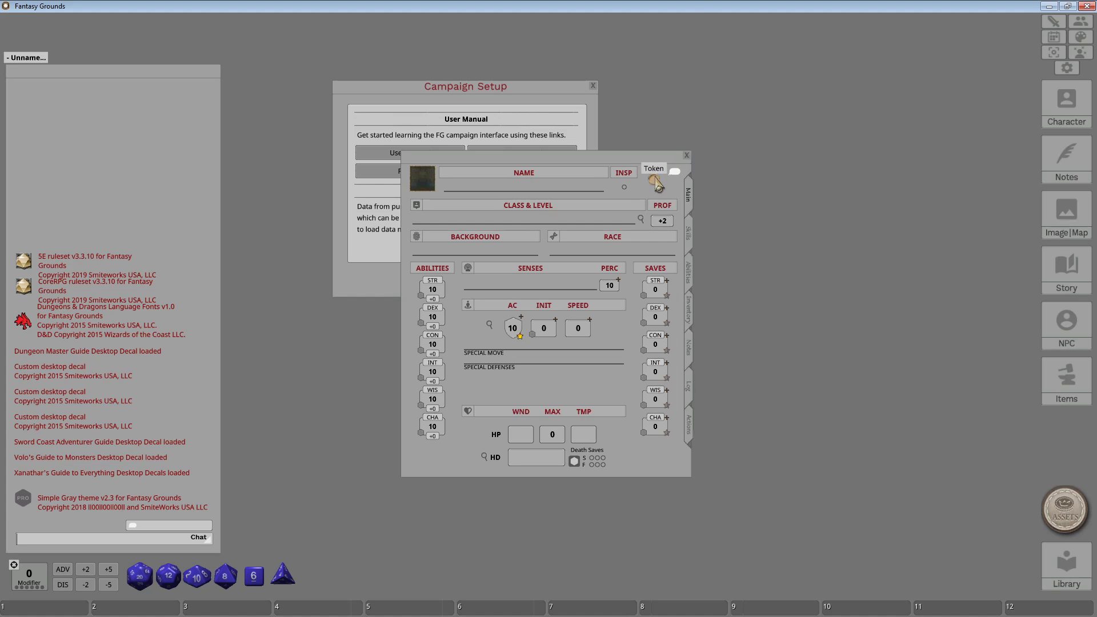
left_click(686, 156)
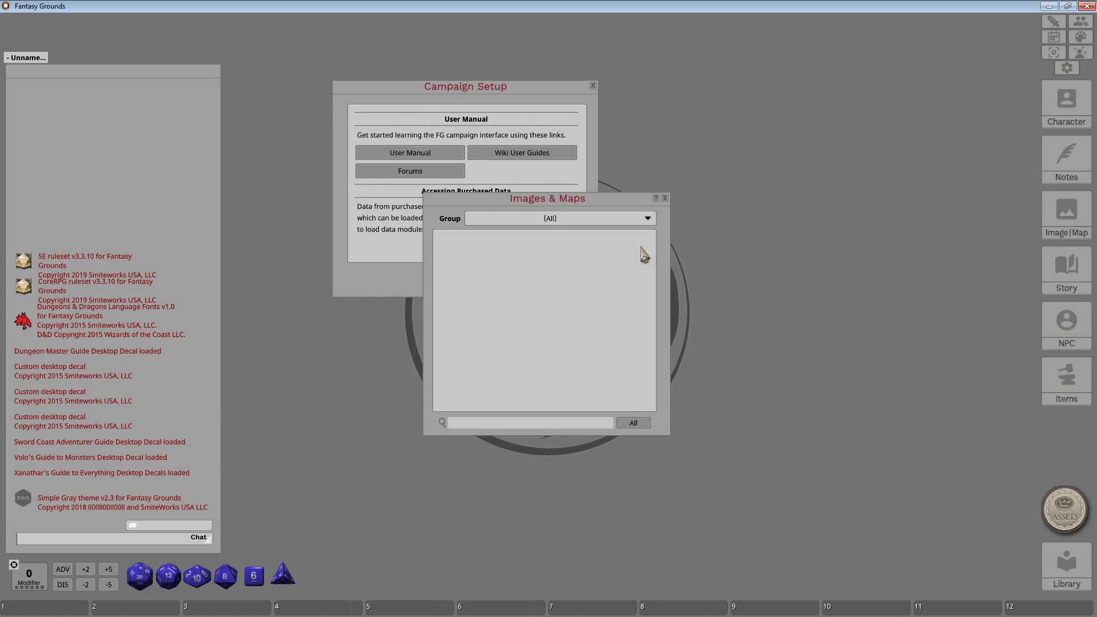
left_click(31, 44)
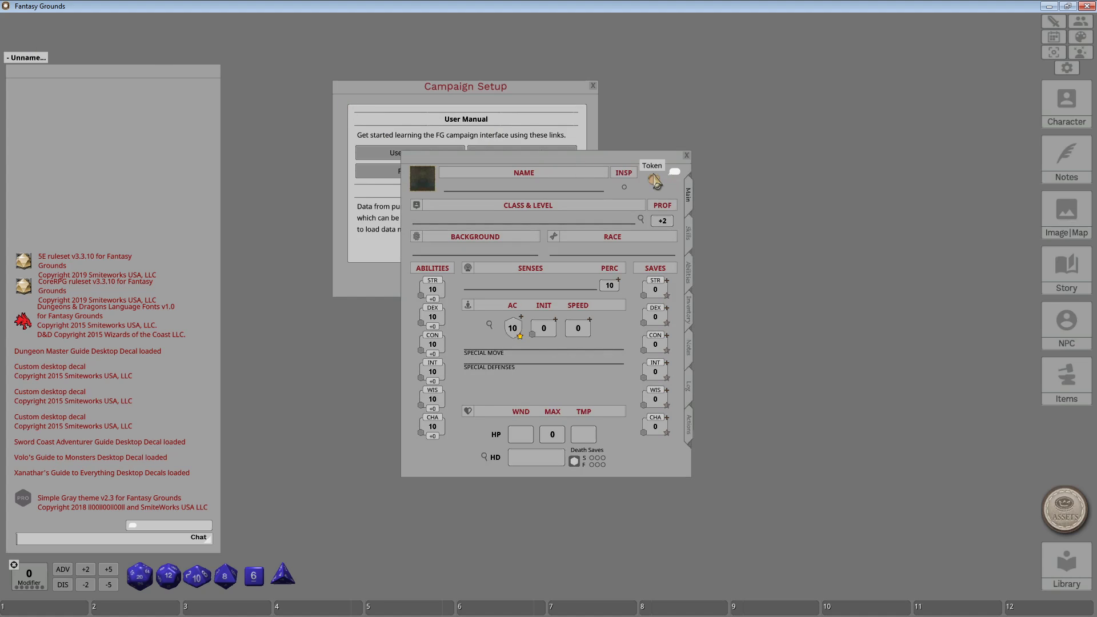
left_click(687, 156)
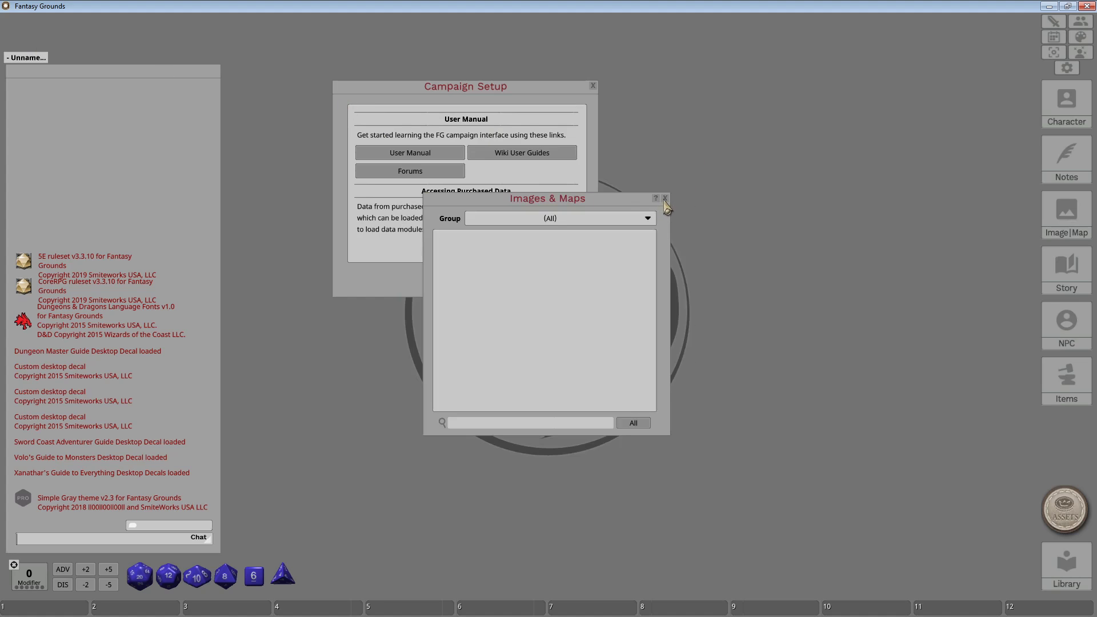
left_click(665, 199)
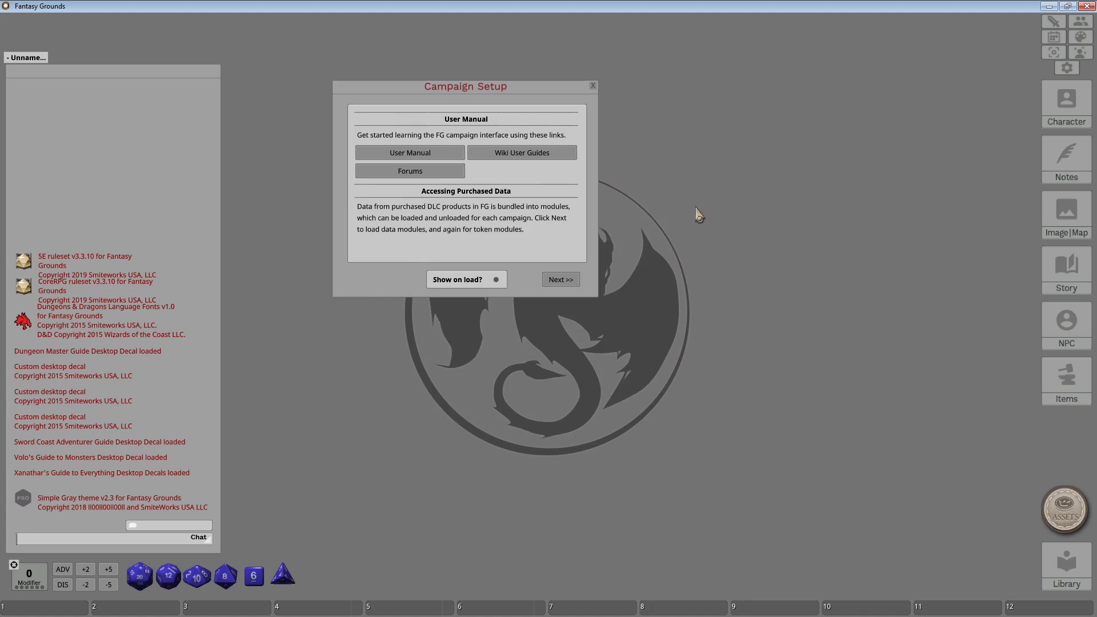
left_click(1079, 155)
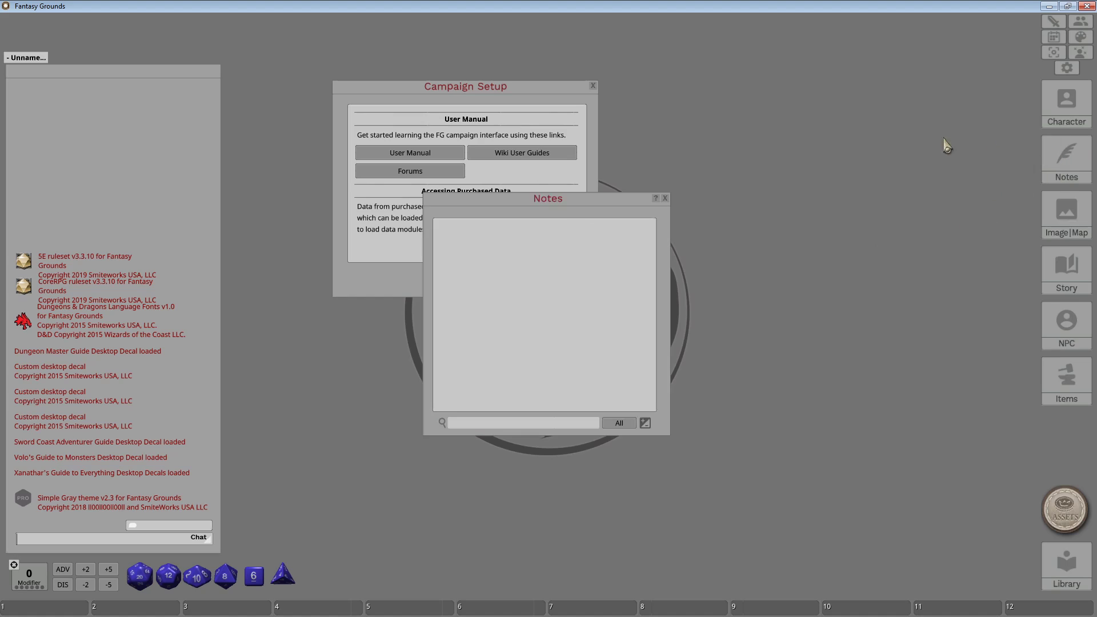
right_click(561, 293)
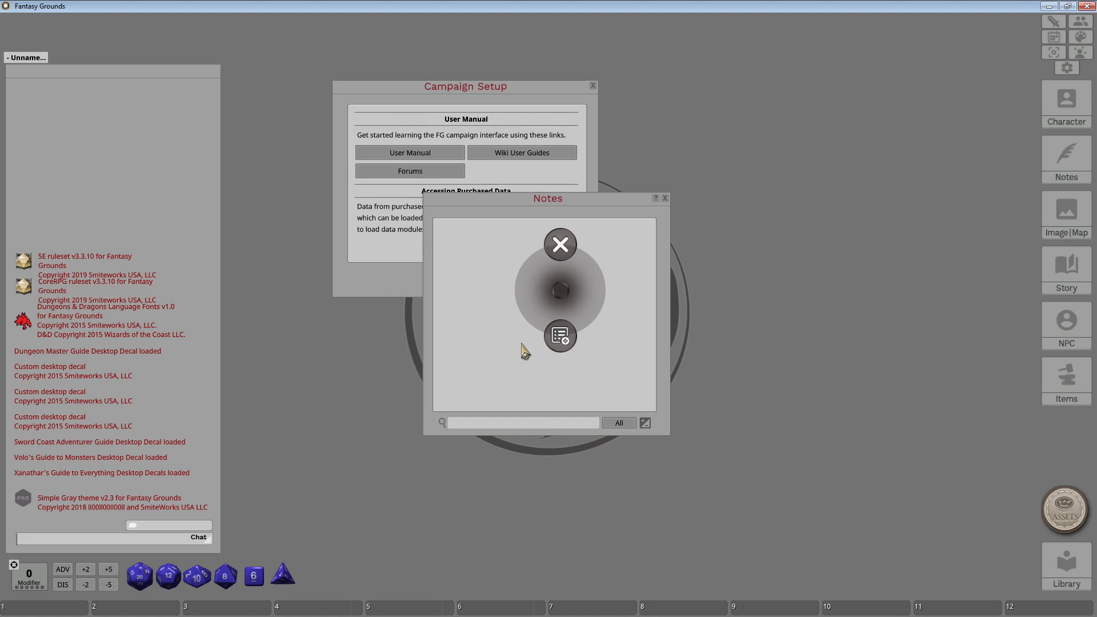
left_click(522, 344)
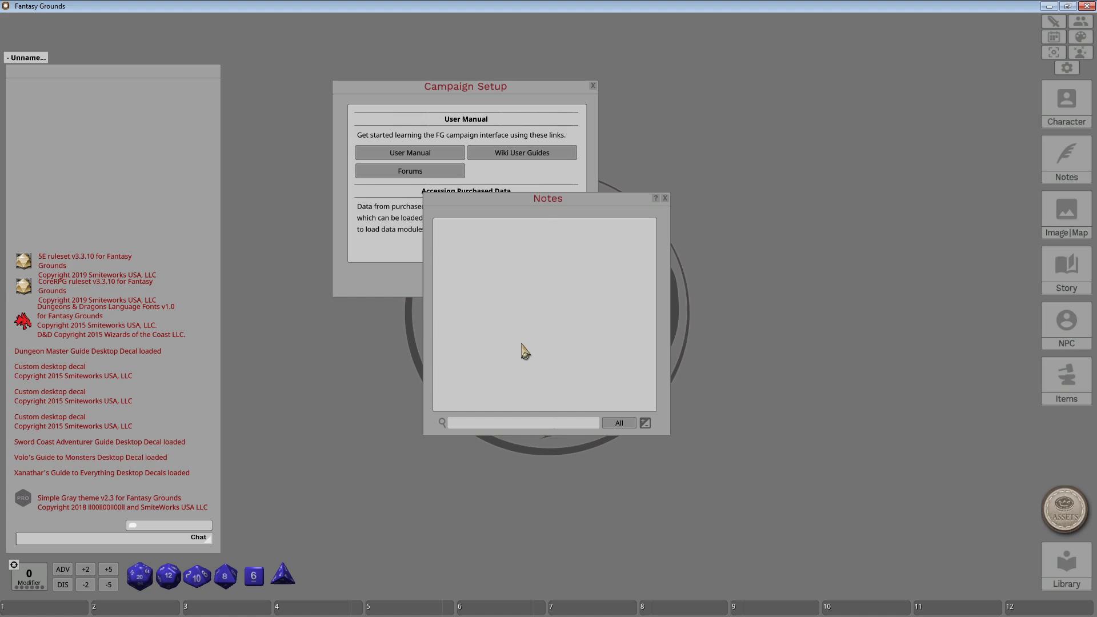
left_click(664, 198)
Glance at Character Selection, close it, and bring up the empty Combat Tracker at round 0.
left_click(1066, 106)
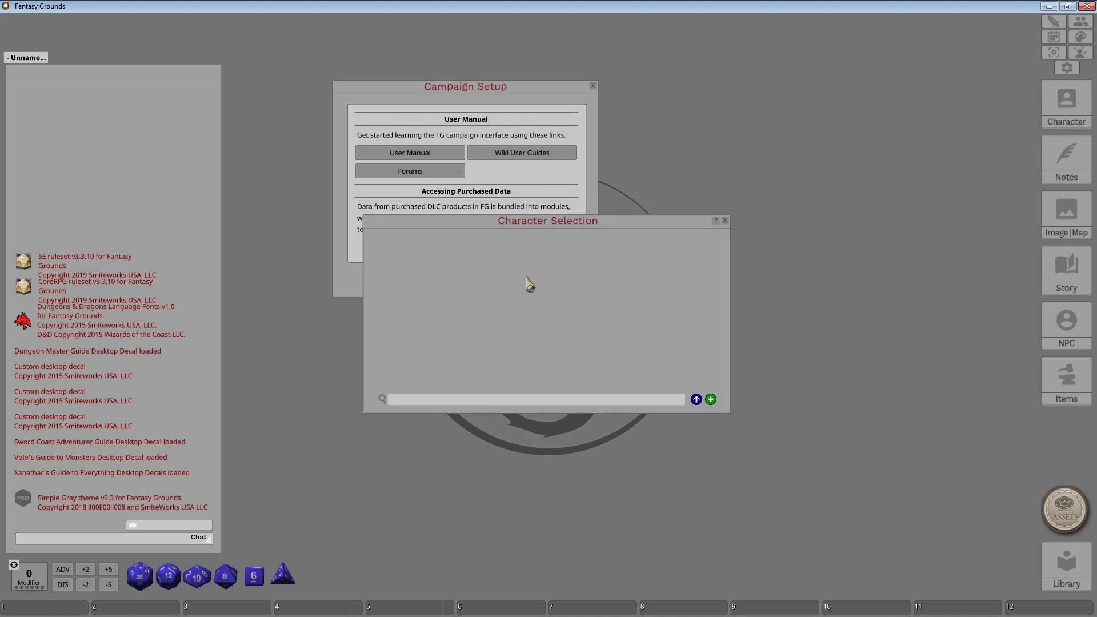
left_click(724, 220)
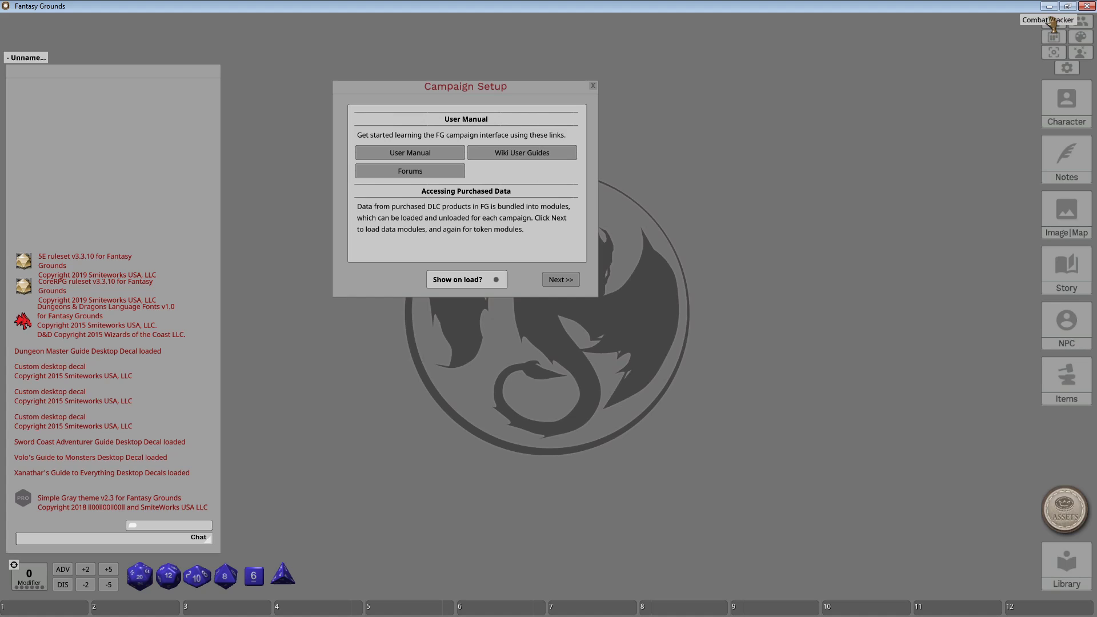
left_click(1054, 22)
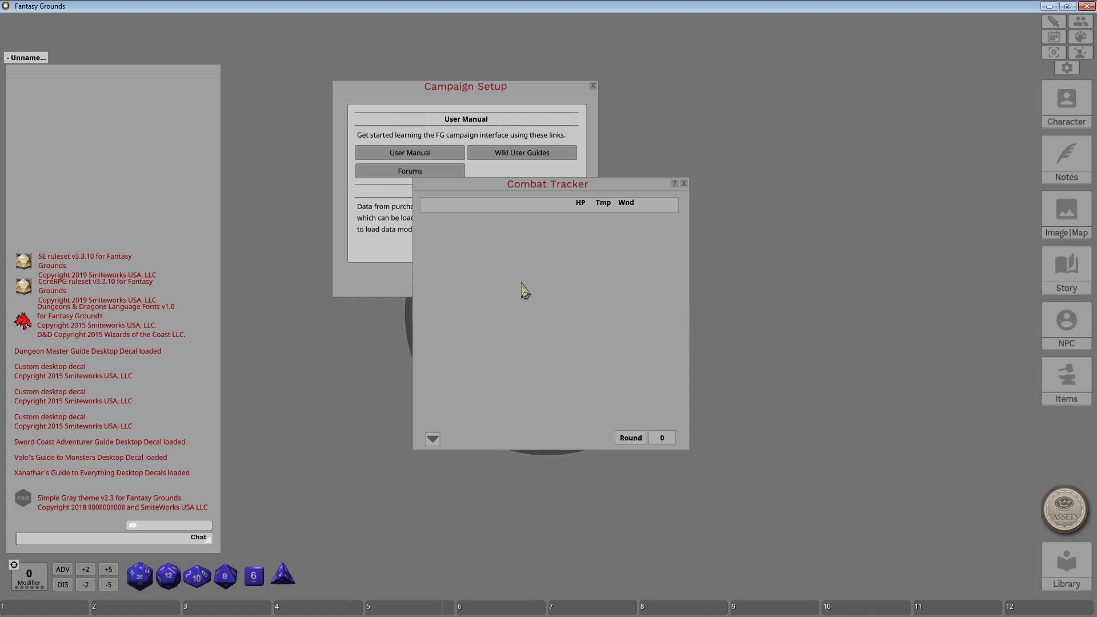
Swap the Combat Tracker for the empty Party Sheet and move it lower on screen.
left_click(684, 184)
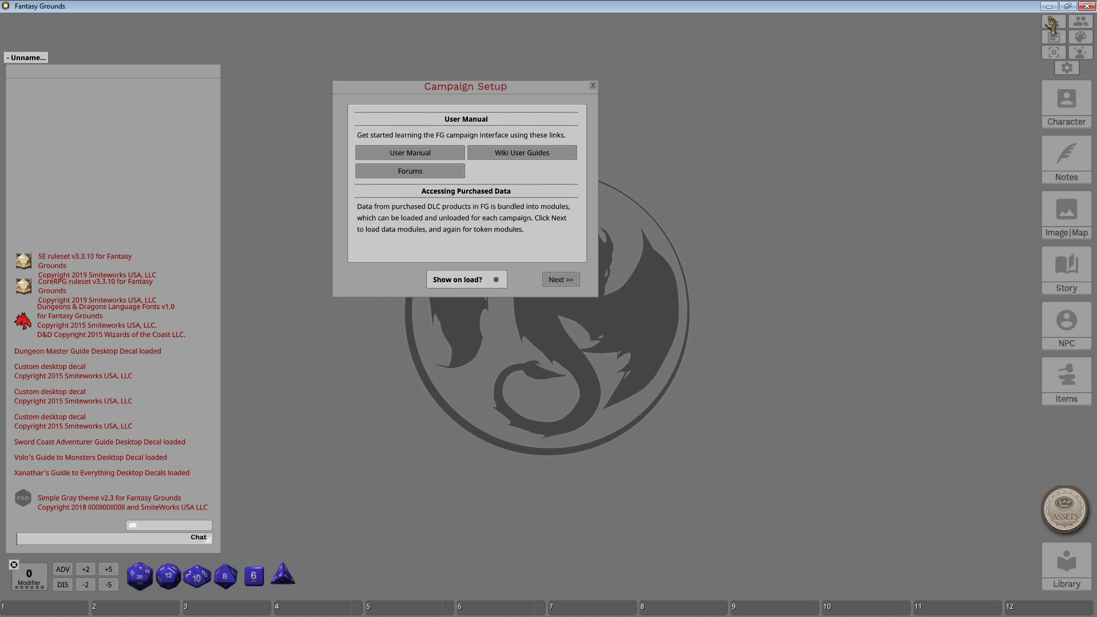
left_click(1081, 22)
left_click_drag(553, 184, 553, 251)
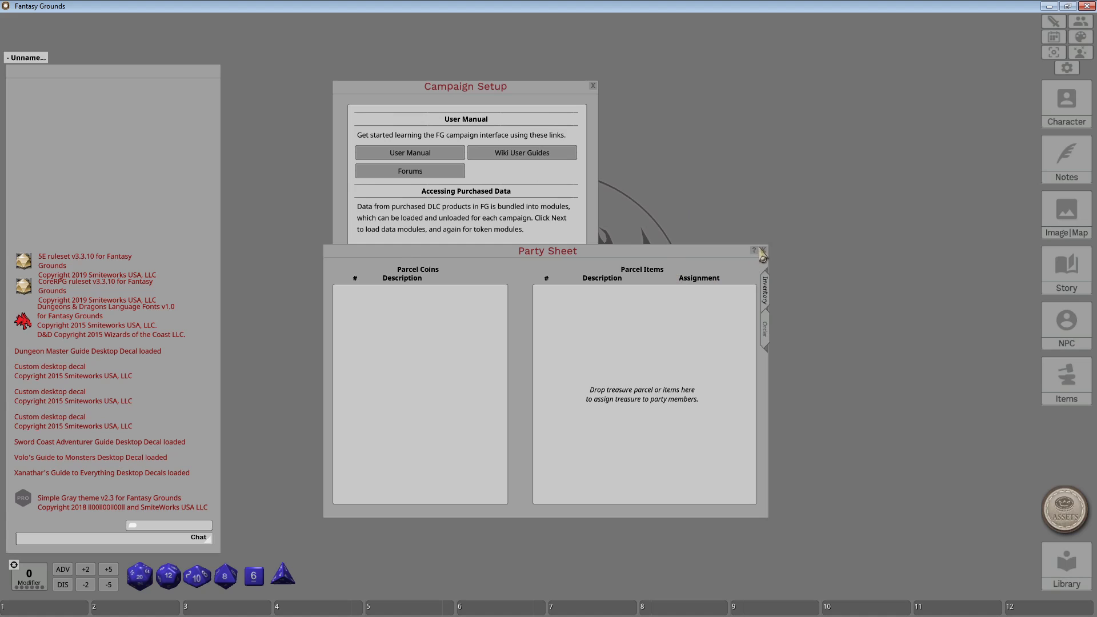
Switch the Party Sheet to its Order tab showing Watch Order and Marching & Formation.
left_click(768, 331)
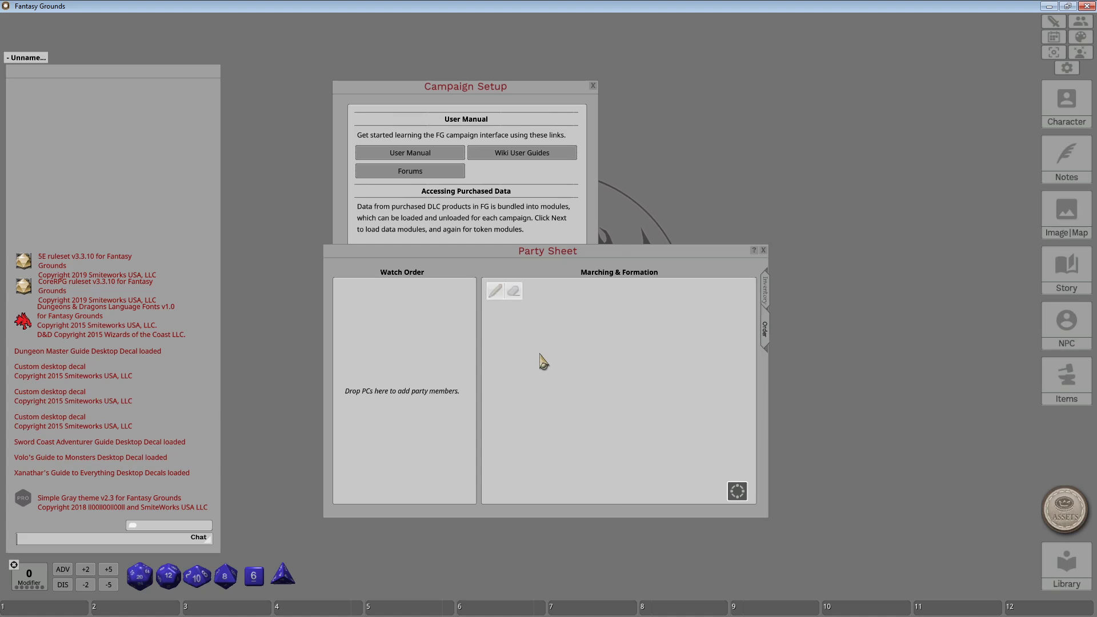
Replace the Party Sheet with the Calendar window and move it down-left.
left_click(763, 252)
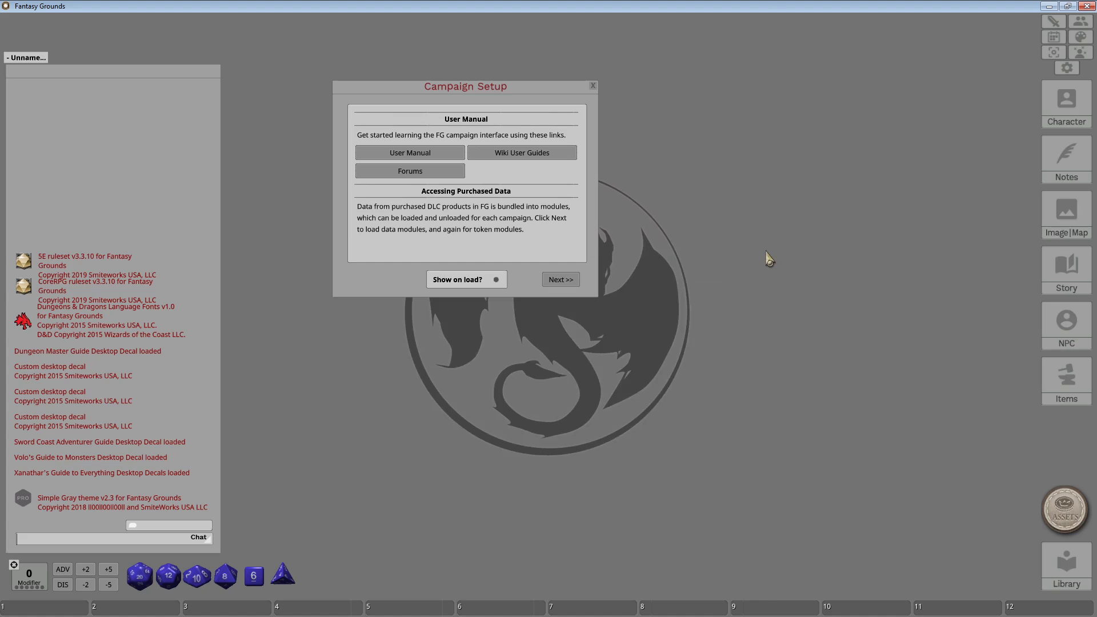
left_click(1054, 41)
left_click_drag(619, 186, 552, 232)
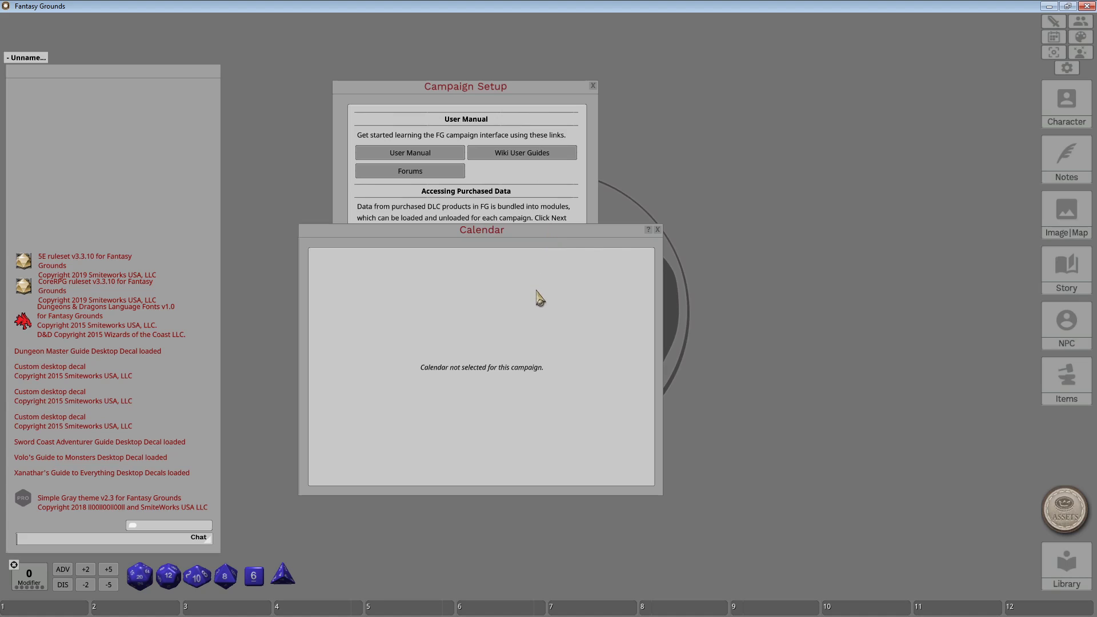
Close the Calendar and open the dice colour window, moving it off the setup dialog.
left_click(659, 235)
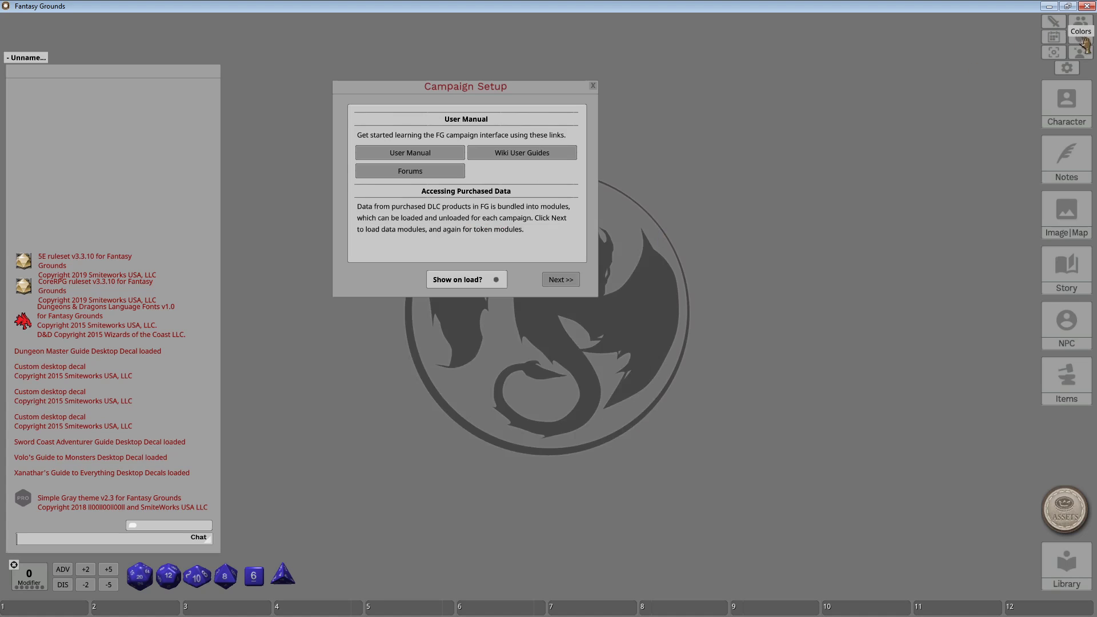
left_click(1081, 37)
left_click_drag(574, 256, 474, 360)
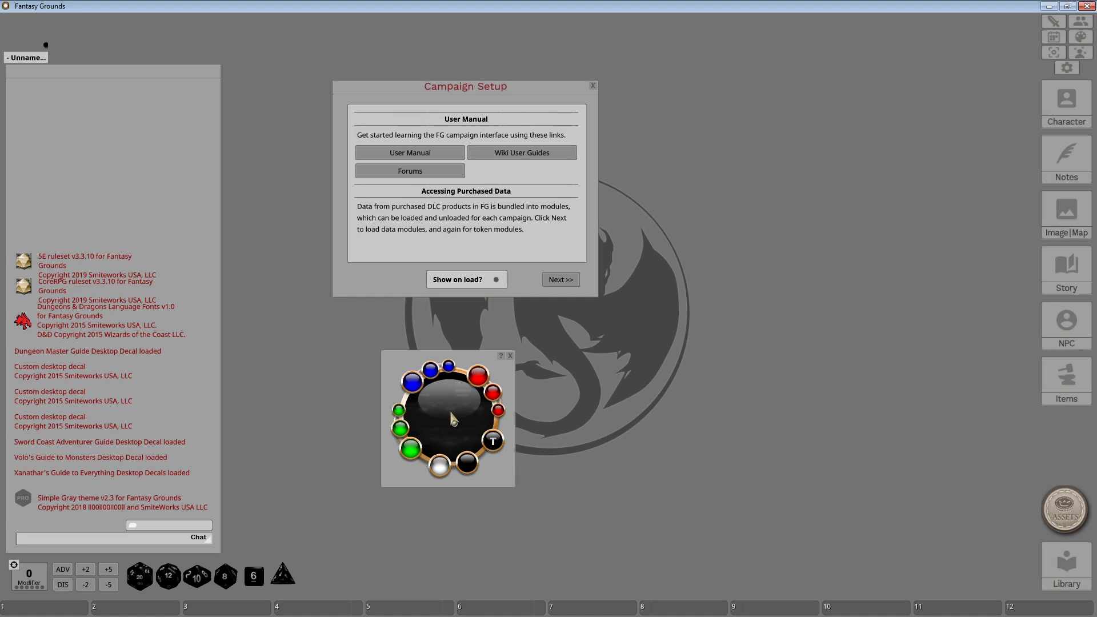
left_click_drag(441, 397, 444, 399)
Turn the dice blue and lighten the shade.
left_click(422, 392)
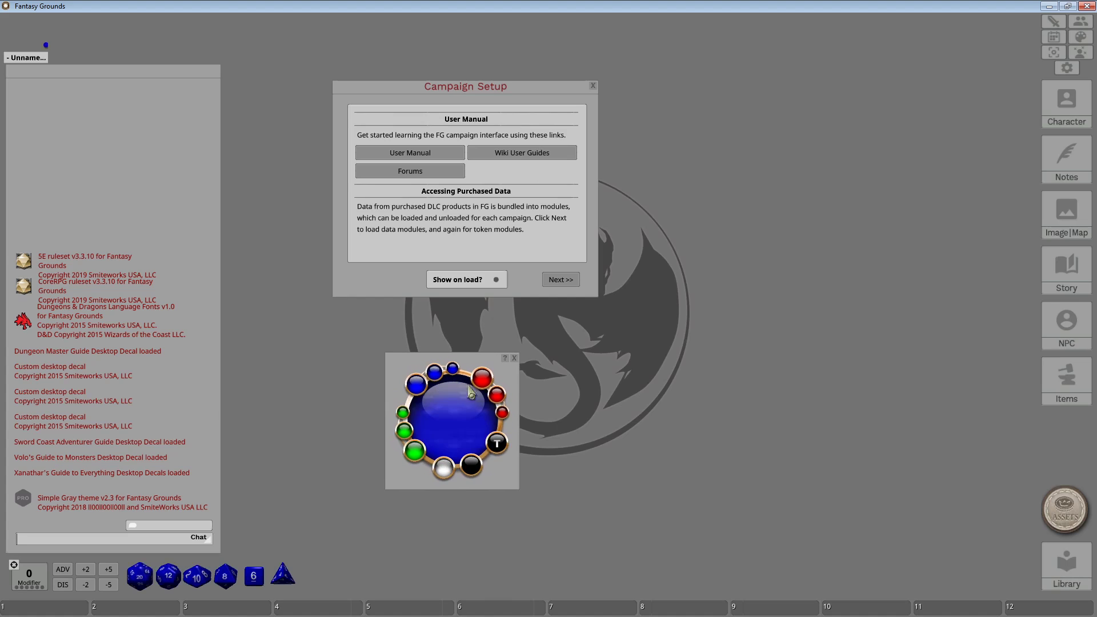
left_click(444, 468)
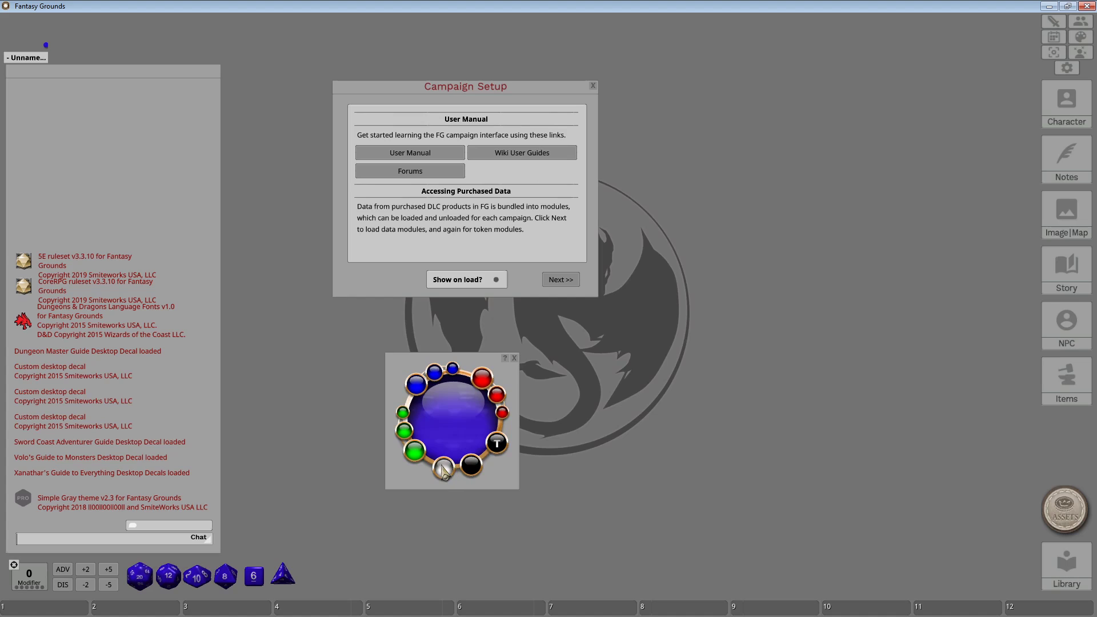
left_click(408, 436)
left_click(408, 436)
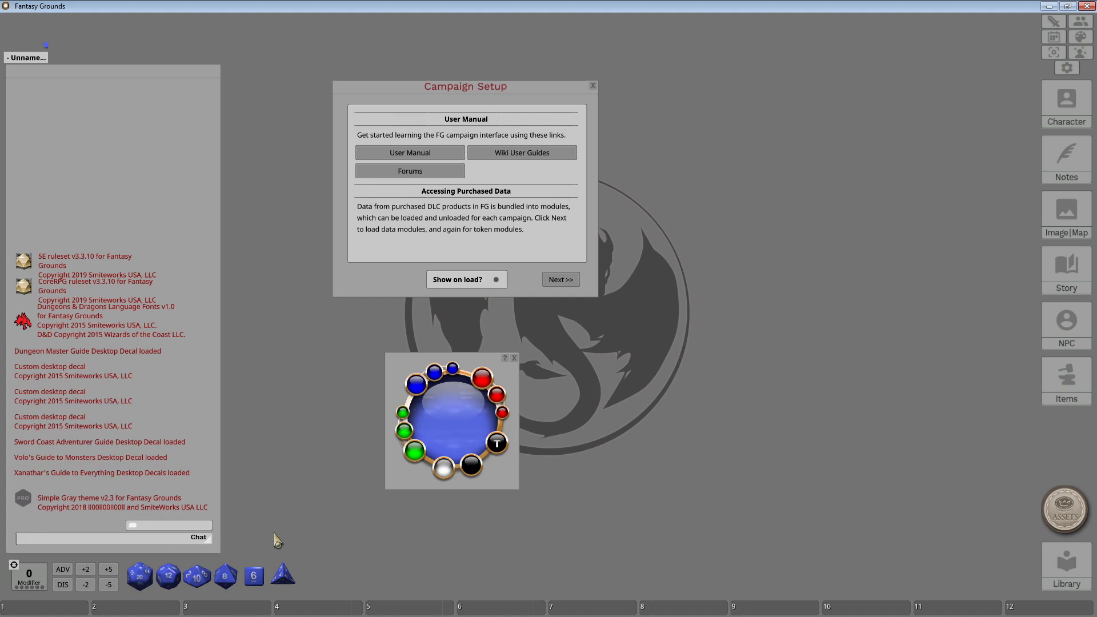
Toggle the dice number colour between light and dark, ending on dark.
left_click(497, 445)
left_click(497, 444)
left_click(497, 445)
left_click(497, 444)
left_click(497, 445)
left_click(497, 445)
left_click(497, 445)
left_click(497, 445)
left_click(497, 444)
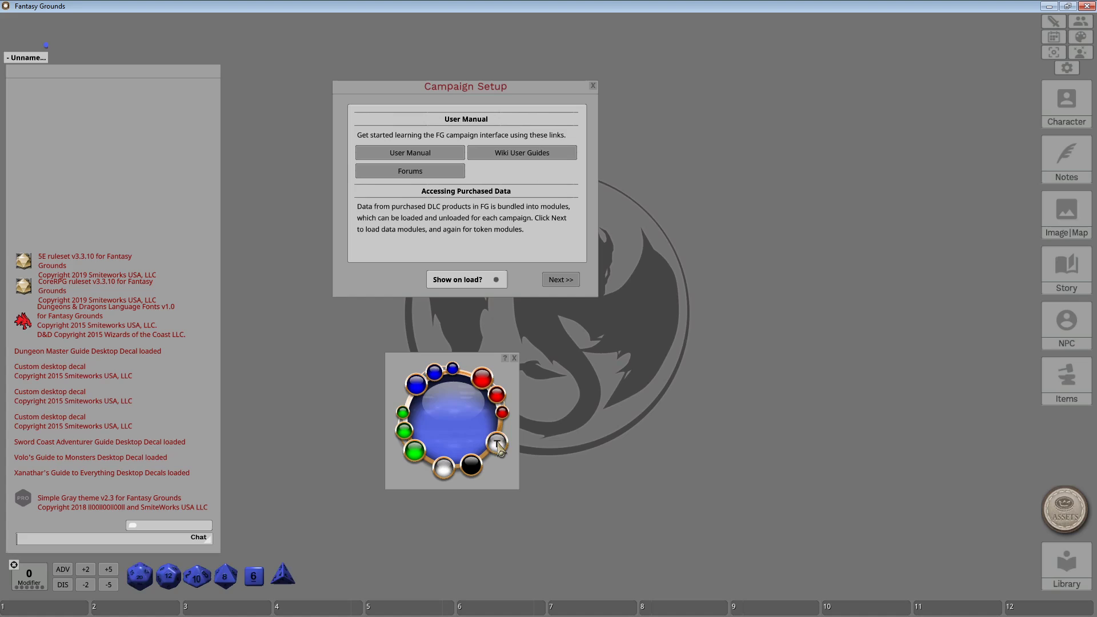
left_click(497, 444)
left_click(497, 445)
Try red dice, lighten them toward pink and white, then darken them to black.
left_click(492, 386)
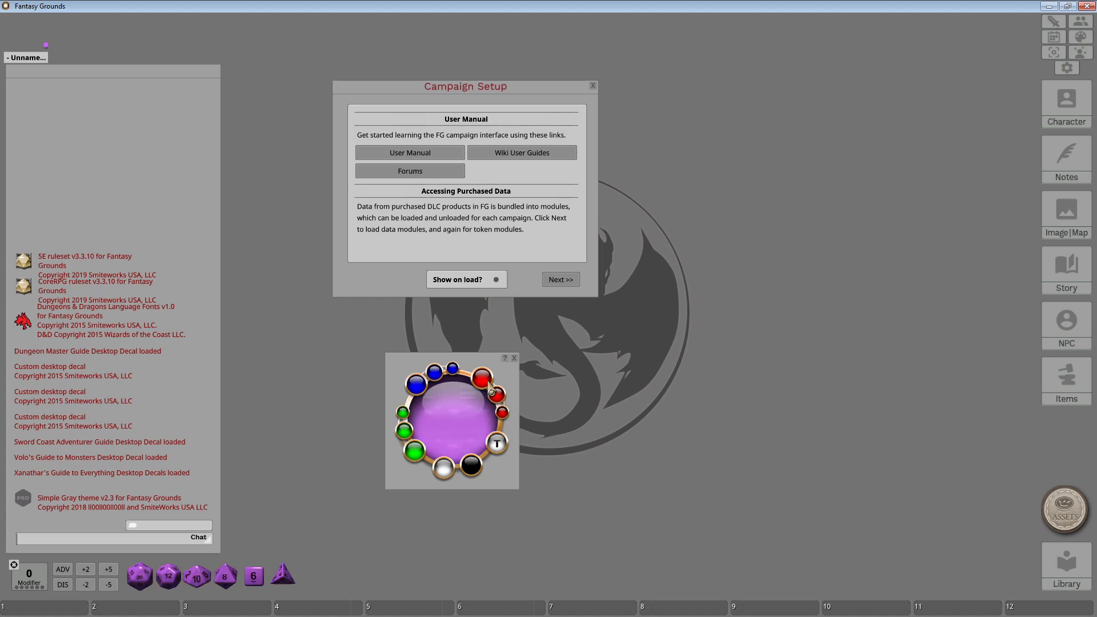
left_click(490, 387)
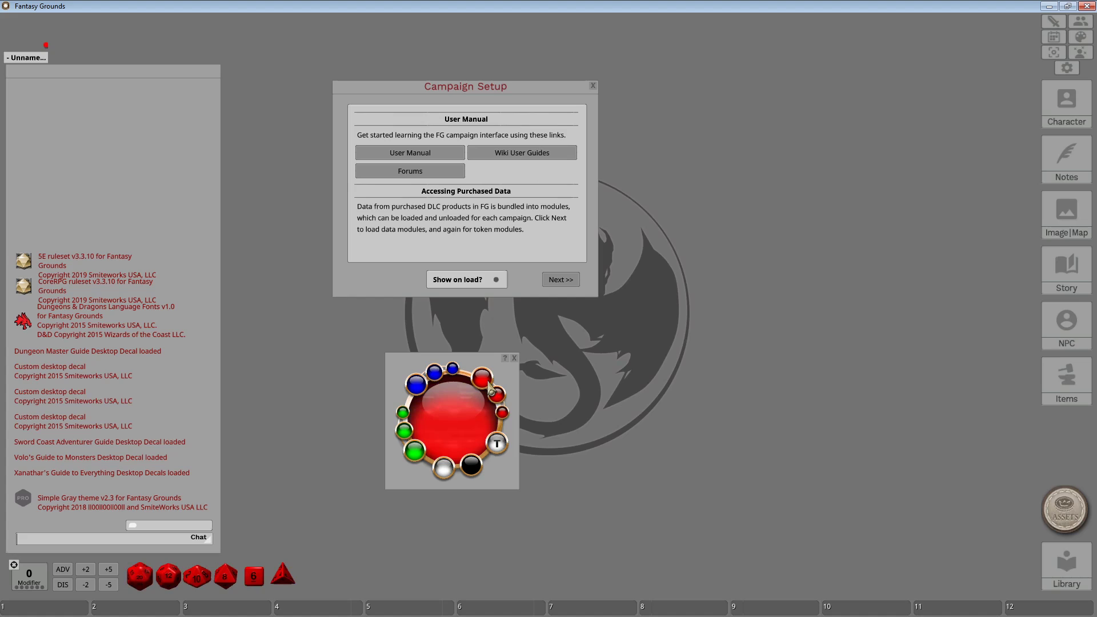
left_click(445, 470)
left_click(445, 470)
left_click(445, 471)
left_click(445, 470)
left_click(446, 470)
left_click(445, 470)
left_click(445, 470)
left_click(445, 471)
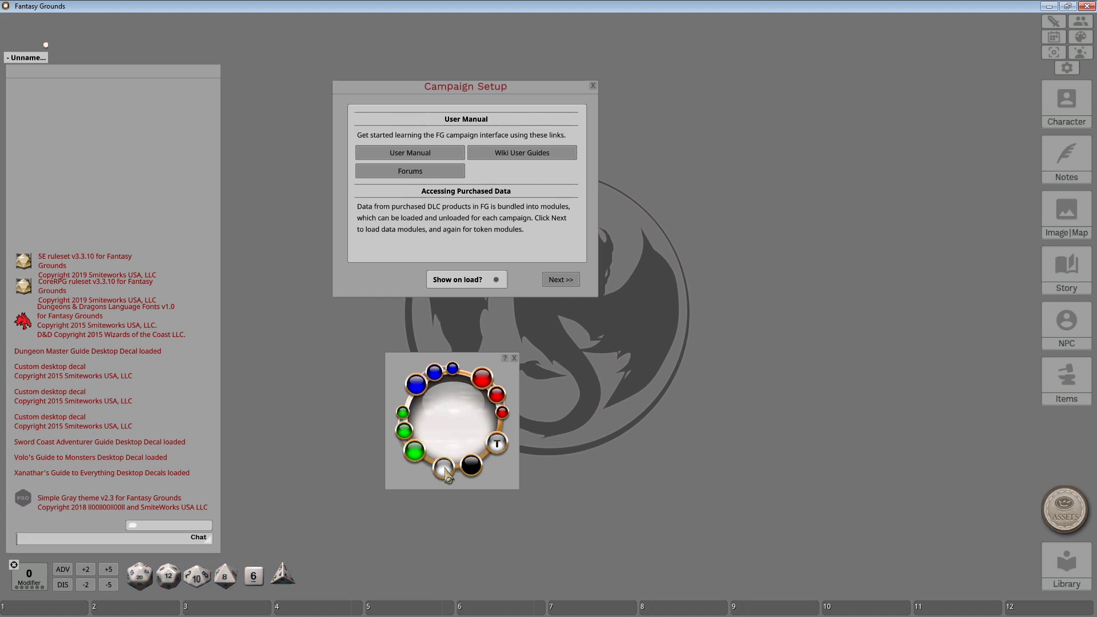
left_click(465, 471)
left_click(466, 470)
left_click(465, 470)
left_click(465, 471)
left_click(466, 471)
left_click(466, 471)
left_click(466, 471)
left_click(466, 471)
left_click(465, 471)
Make the dice numbers white and turn the dice dark blue.
left_click(498, 445)
left_click(498, 444)
left_click(498, 444)
left_click(498, 444)
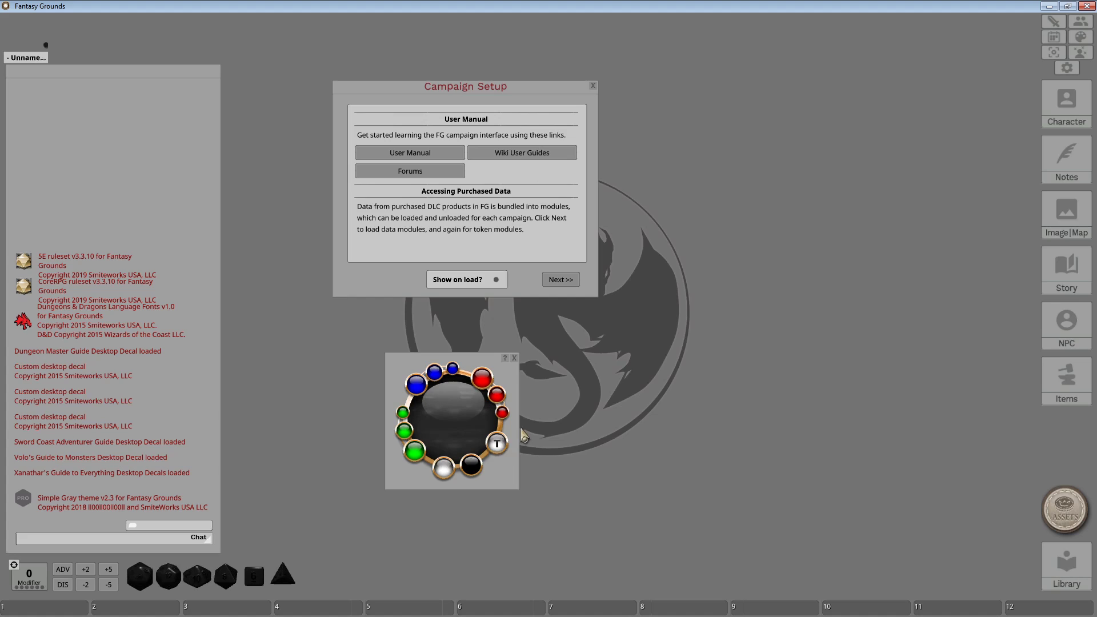
left_click(497, 444)
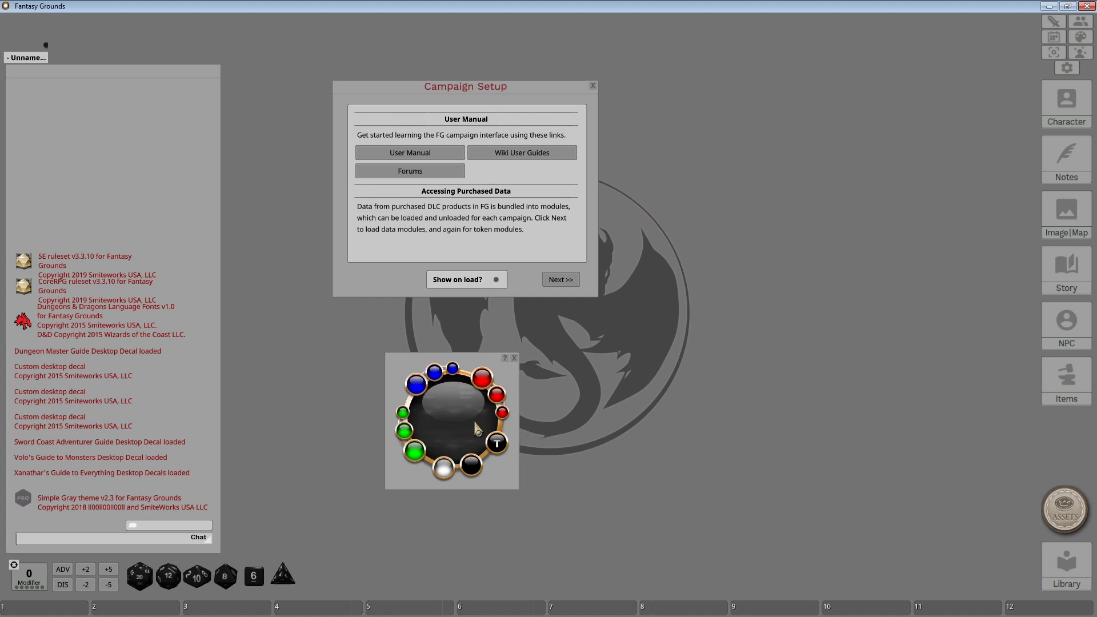
left_click(420, 385)
Close the dice colour window, then open, reposition and close the Modifiers window.
left_click(514, 357)
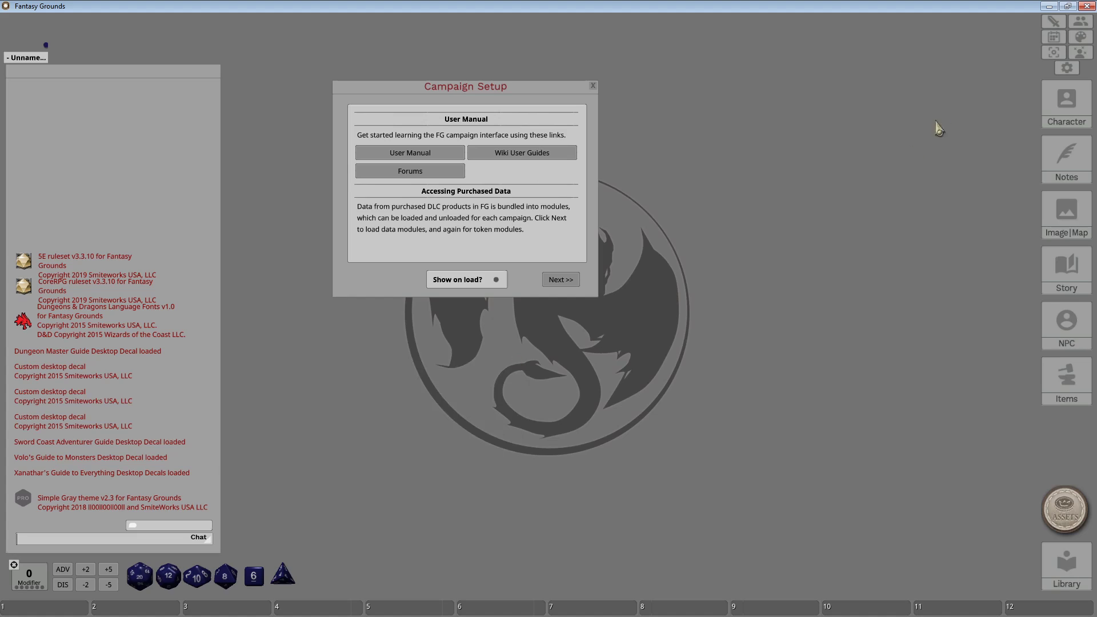
left_click(1054, 52)
left_click_drag(589, 238, 490, 336)
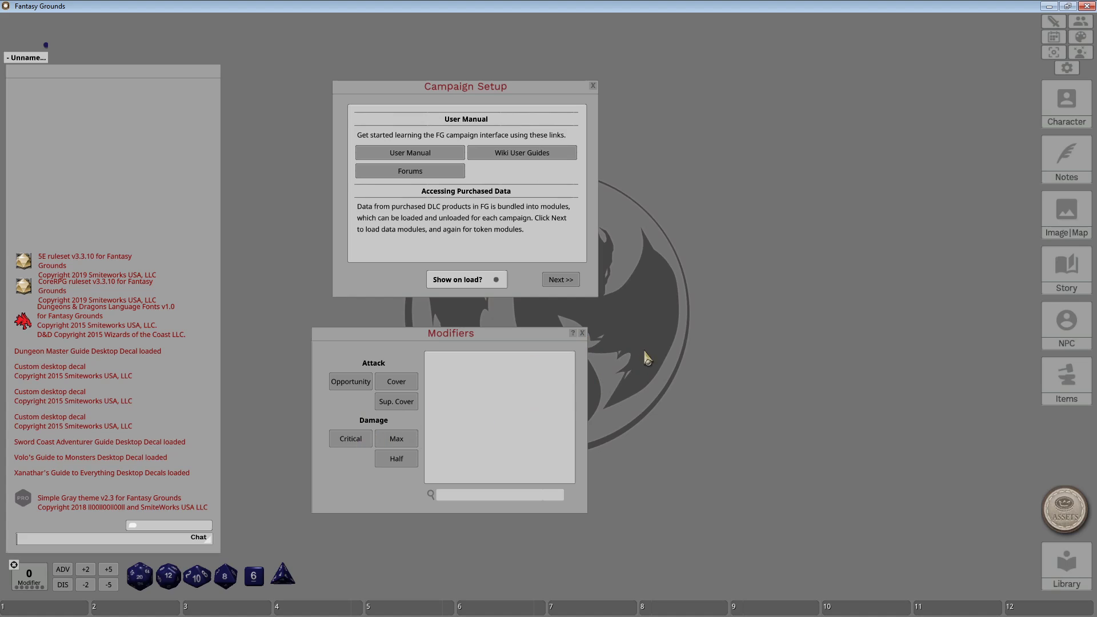
left_click(583, 334)
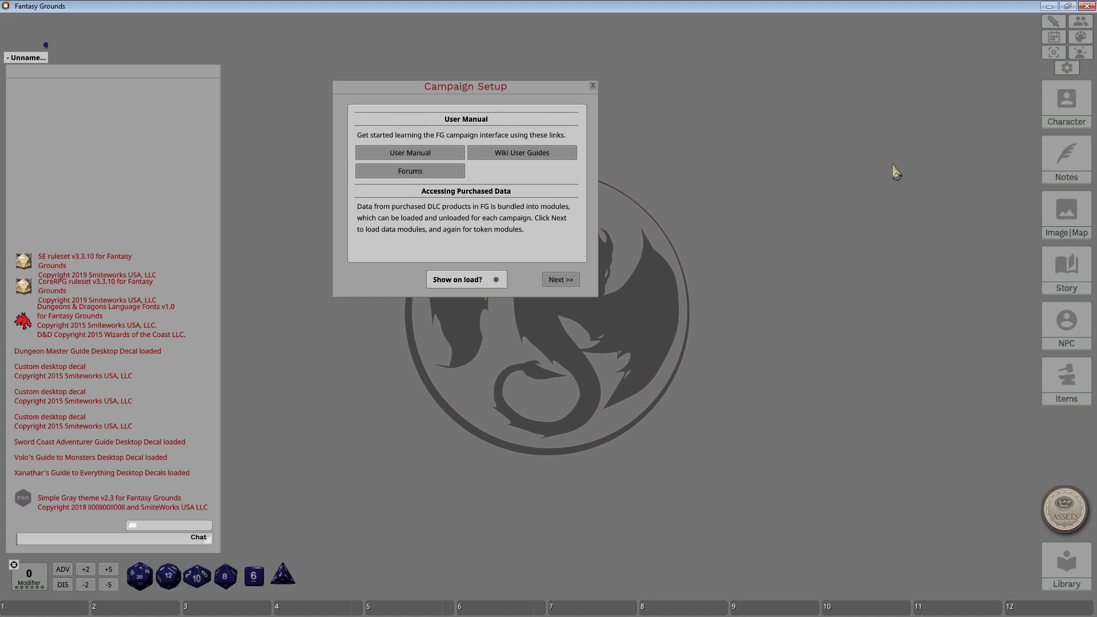
Open the Effects conditions list, move it down-left, then close it.
left_click(1081, 57)
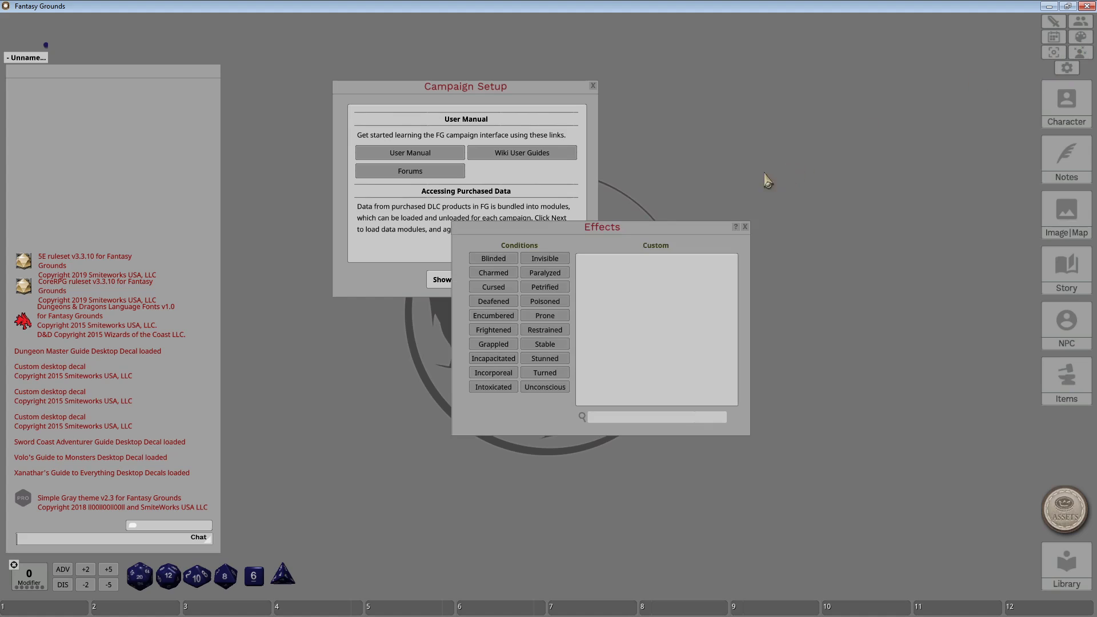
left_click_drag(635, 227, 433, 325)
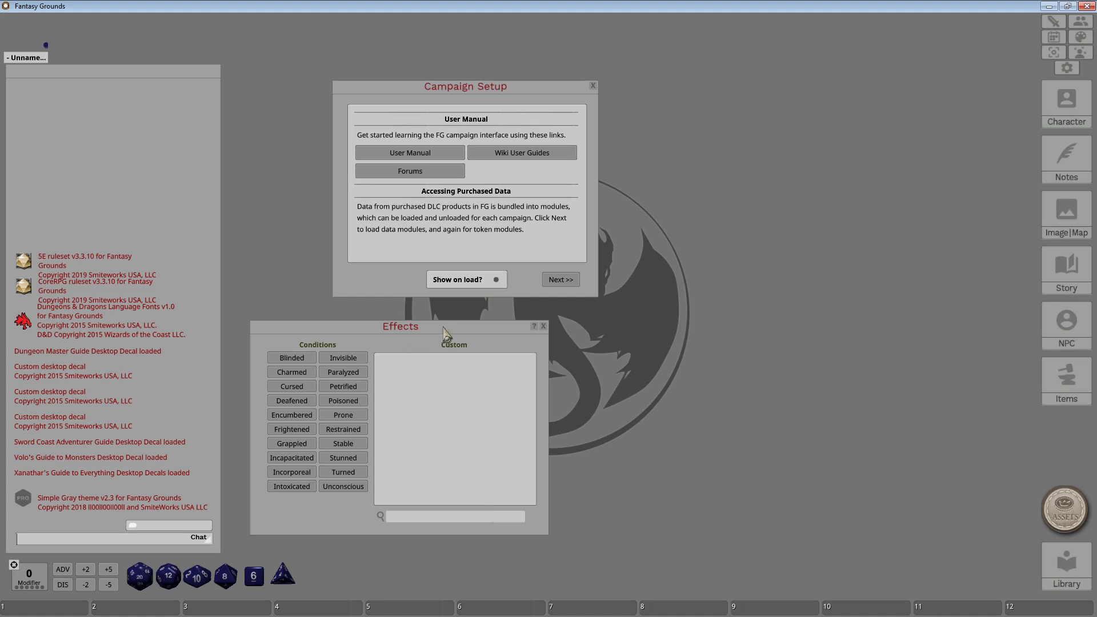
left_click(543, 327)
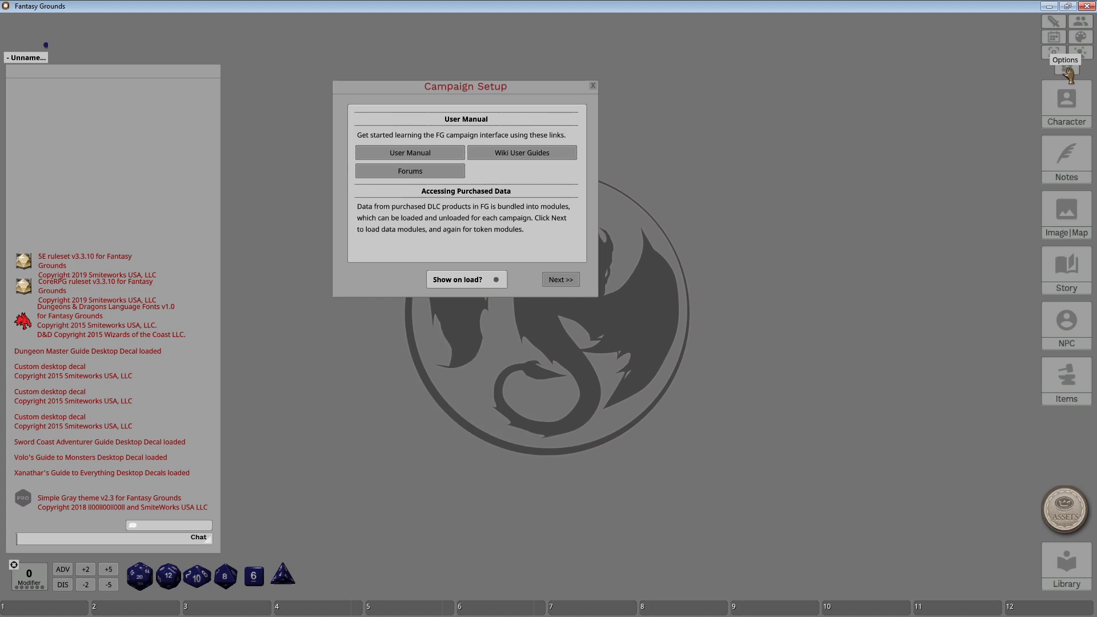
Open the game Options window, move it down, and advance Campaign Setup to Data Modules.
left_click(1066, 68)
left_click_drag(580, 186, 493, 311)
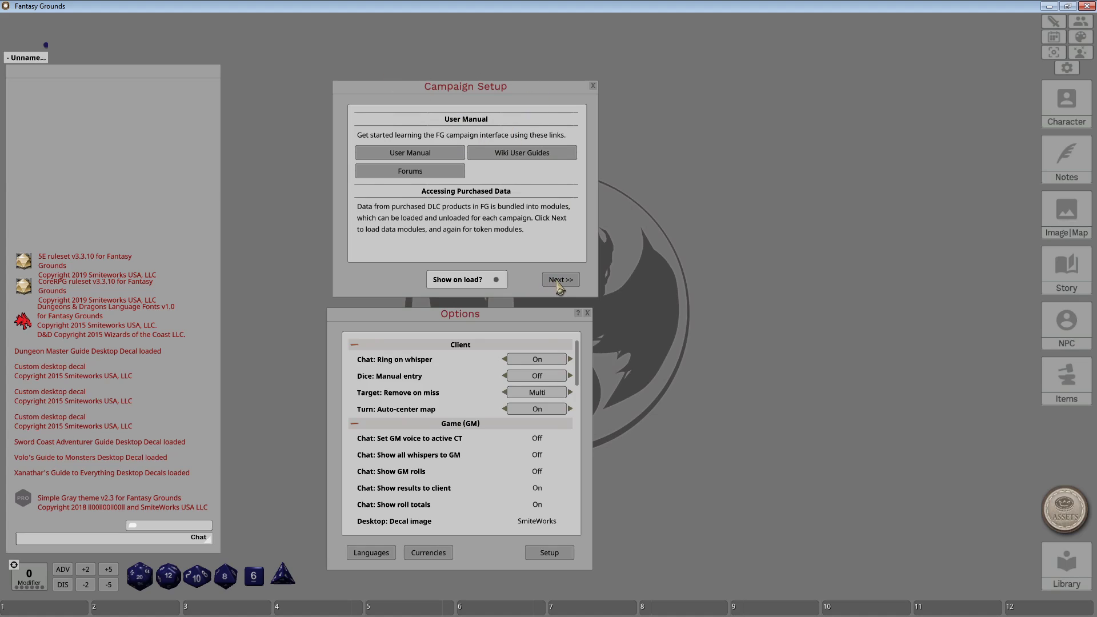
left_click(559, 284)
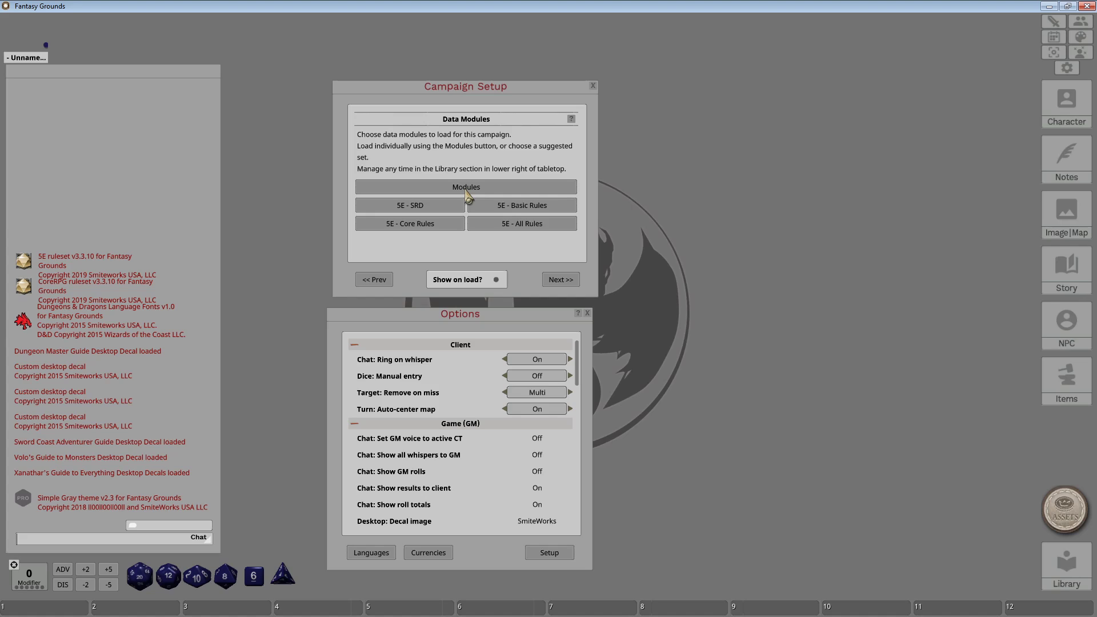
Step Campaign Setup back and forth between pages, ending on its final Options page.
left_click(565, 282)
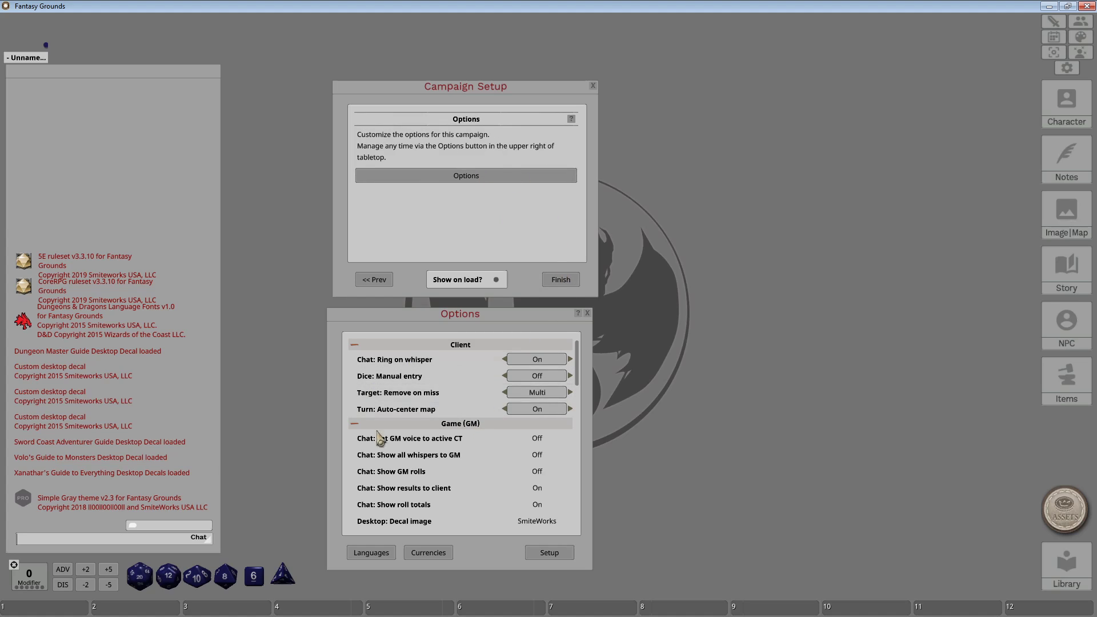
left_click(374, 281)
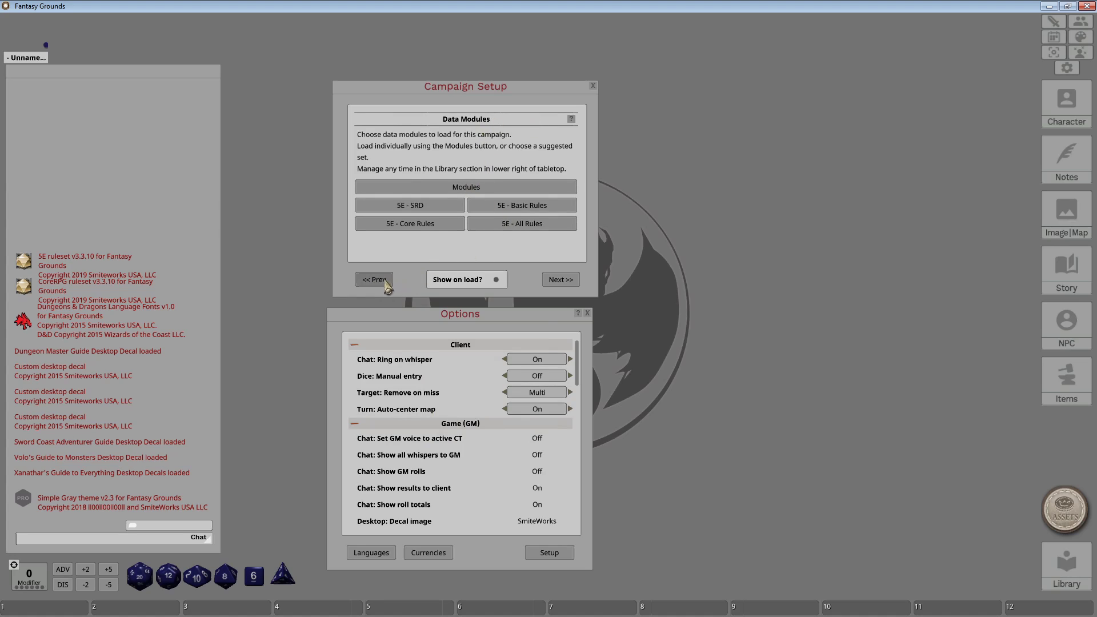
left_click(387, 283)
left_click(573, 281)
left_click(561, 279)
left_click(374, 279)
left_click(560, 280)
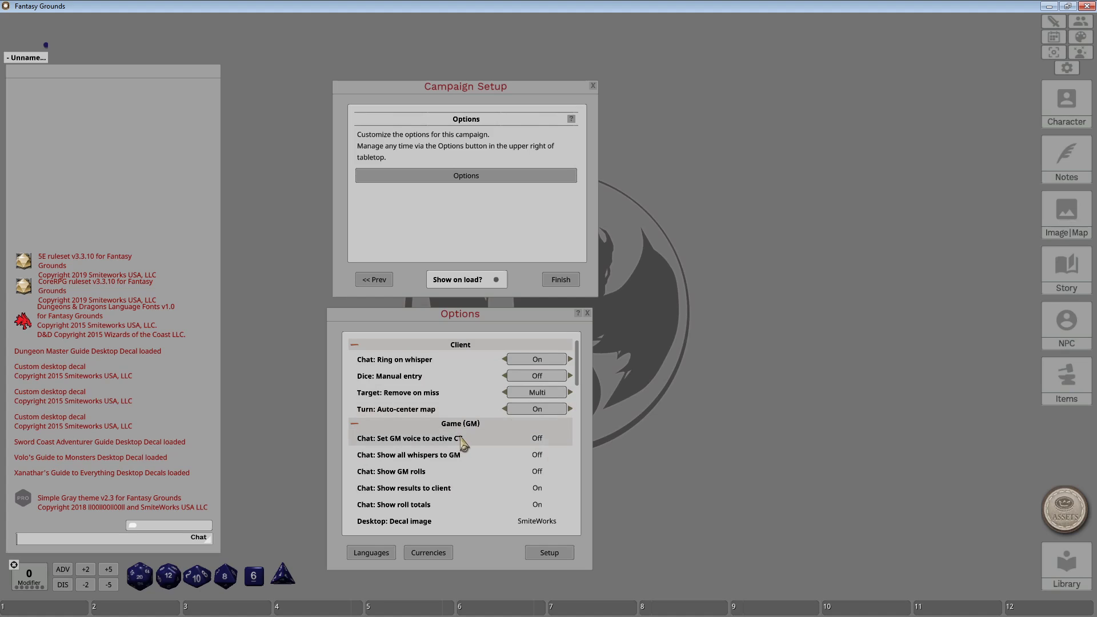
scroll(462, 443, "down", 10)
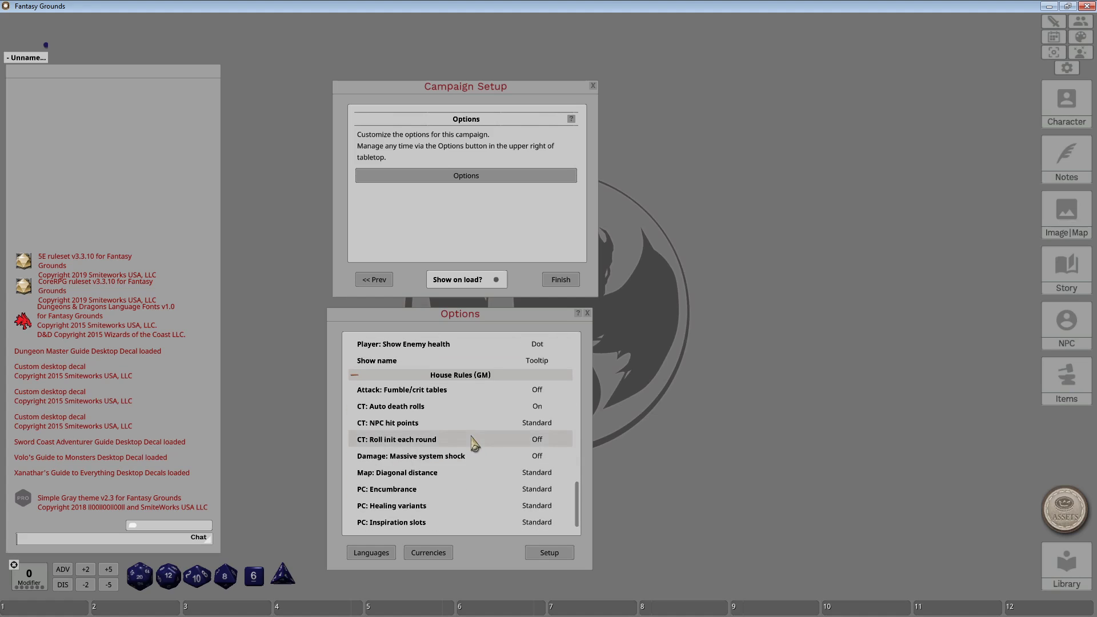
scroll(472, 443, "up", 8)
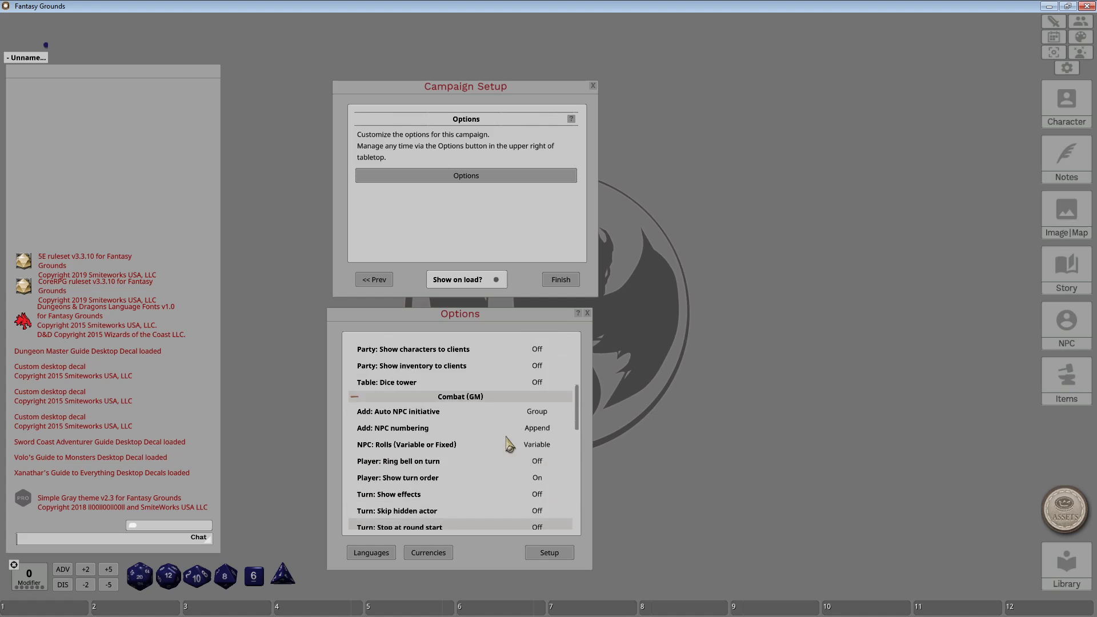
scroll(509, 444, "up", 2)
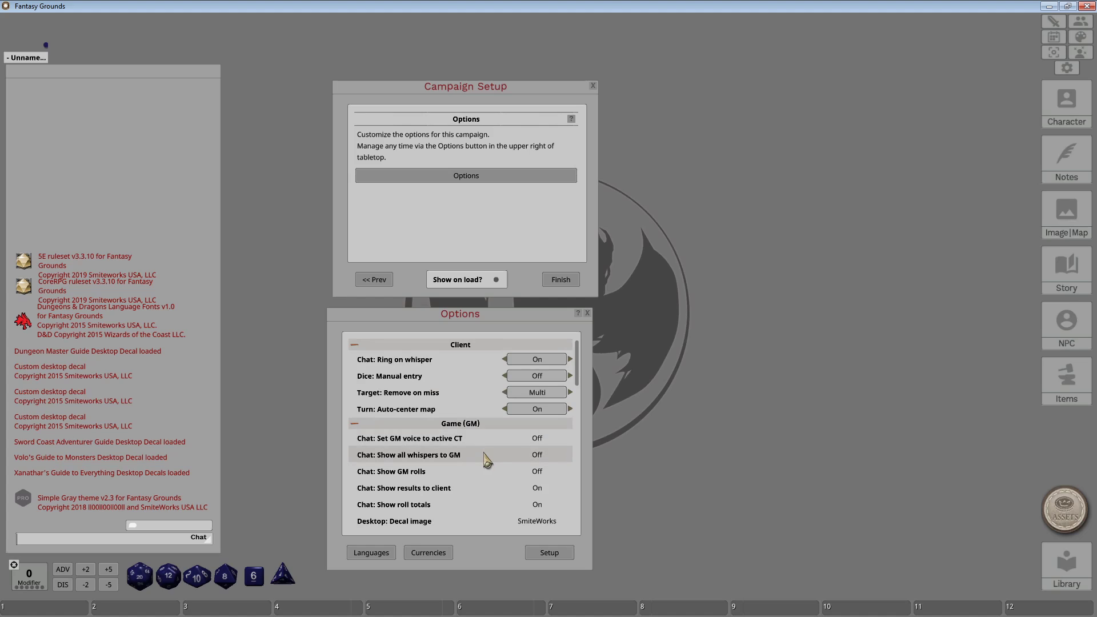
scroll(485, 460, "down", 3)
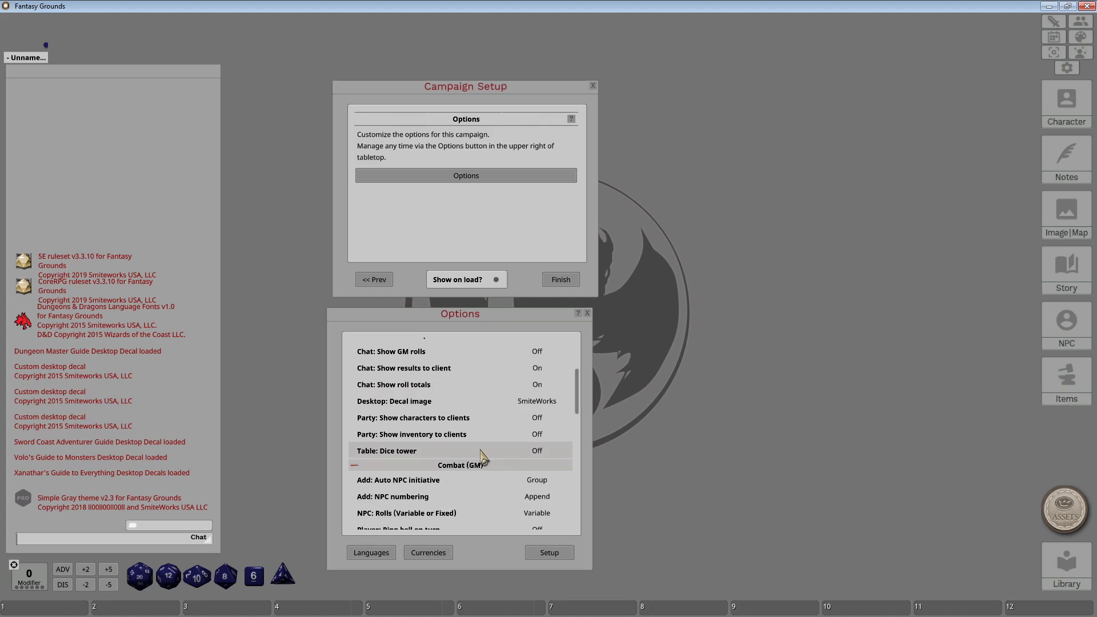
scroll(481, 456, "up", 1)
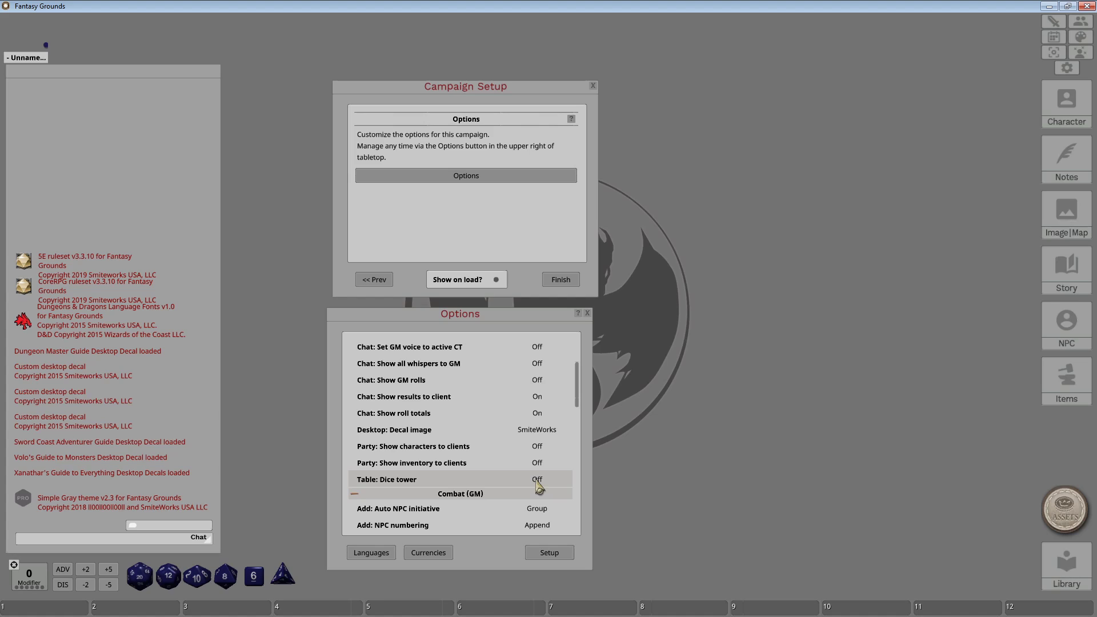
scroll(553, 456, "up", 3)
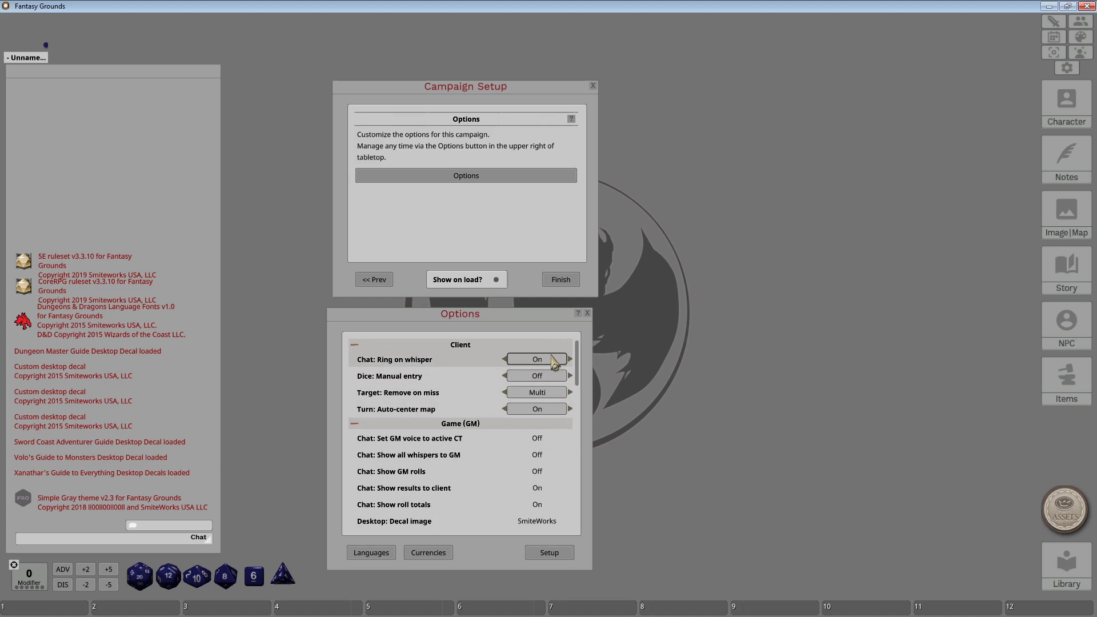
left_click(554, 365)
left_click(554, 364)
left_click(374, 553)
scroll(558, 326, "down", 6)
scroll(562, 355, "up", 6)
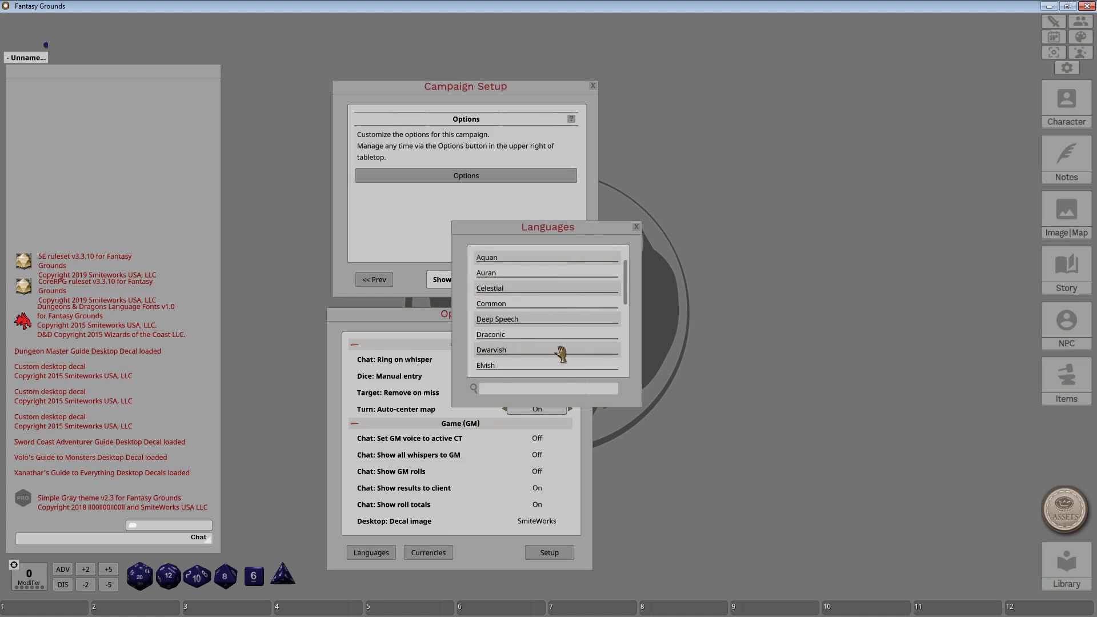
scroll(562, 354, "down", 6)
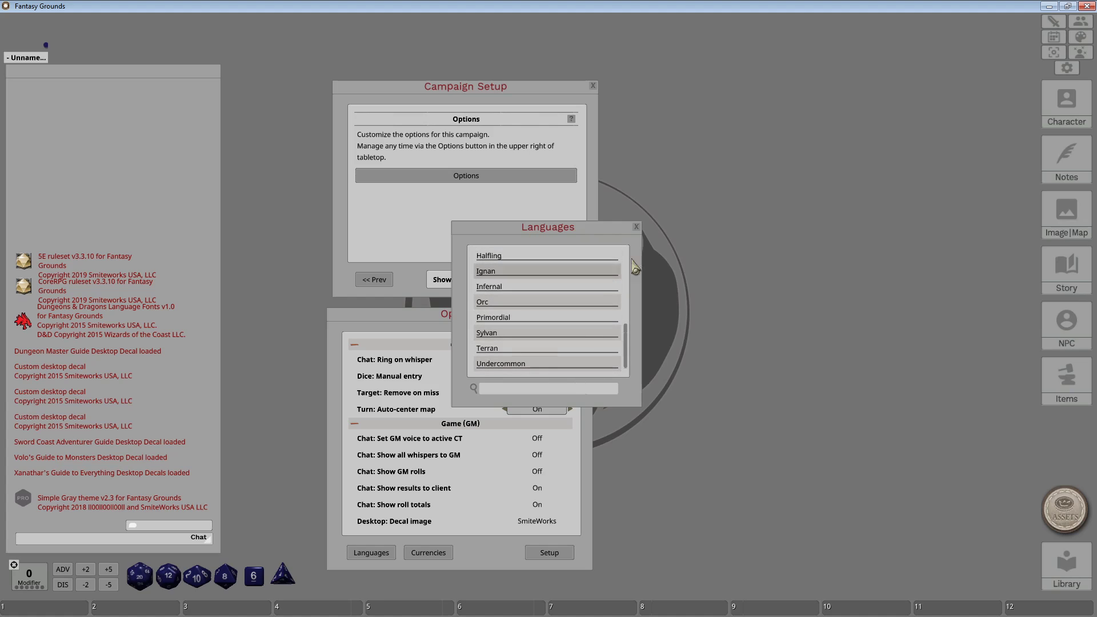
left_click(636, 227)
left_click(429, 553)
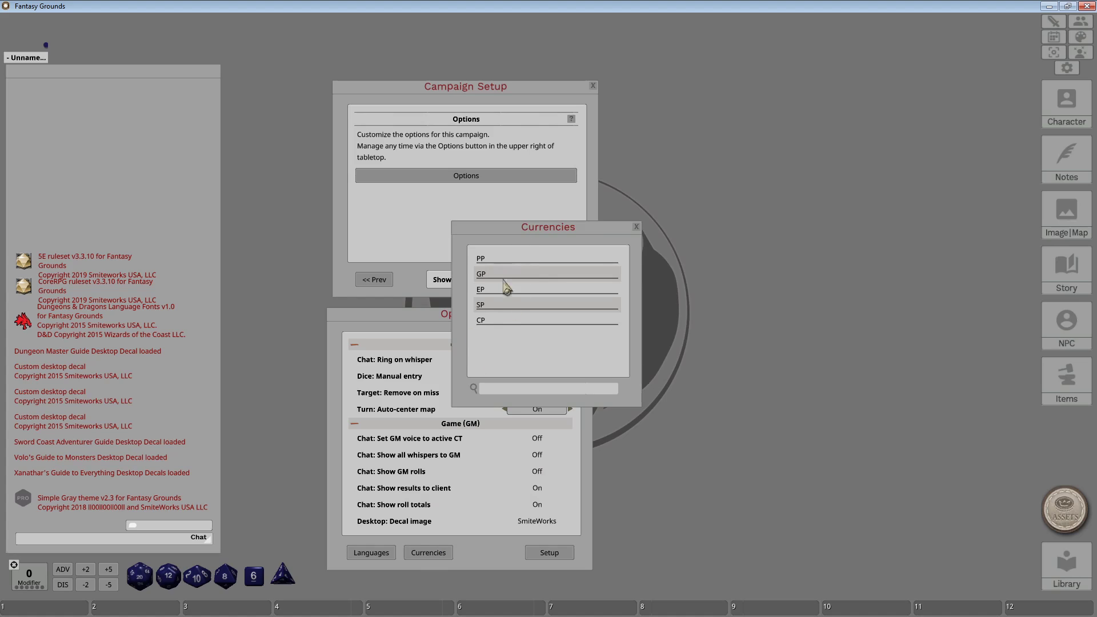
left_click(637, 228)
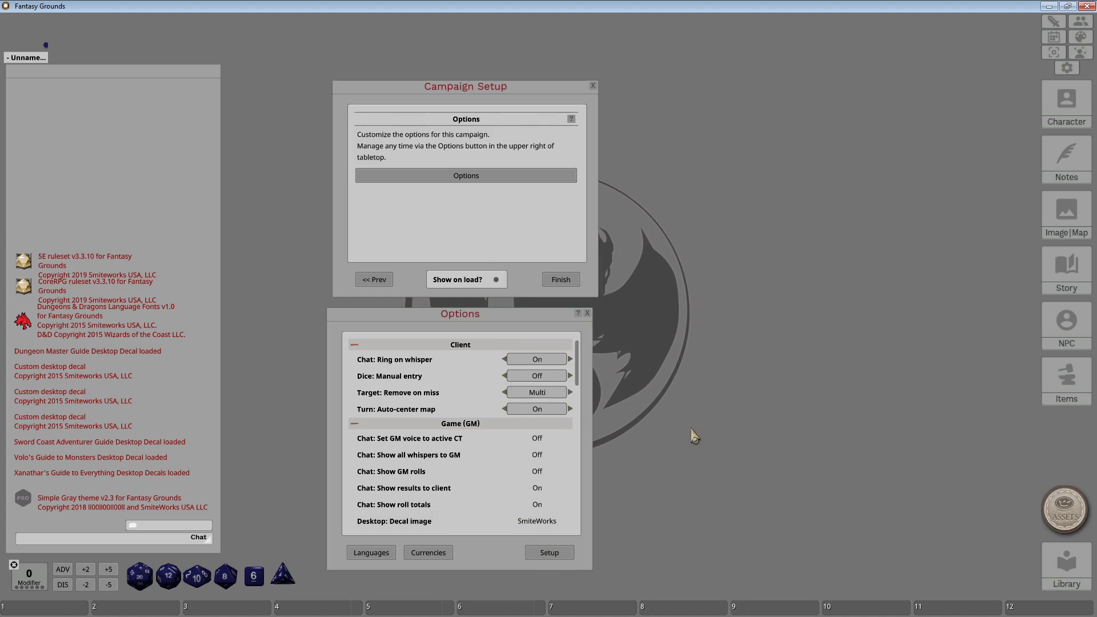
Close Options and Campaign Setup, then open the blank 5E character sheet and move it up-left.
left_click(587, 313)
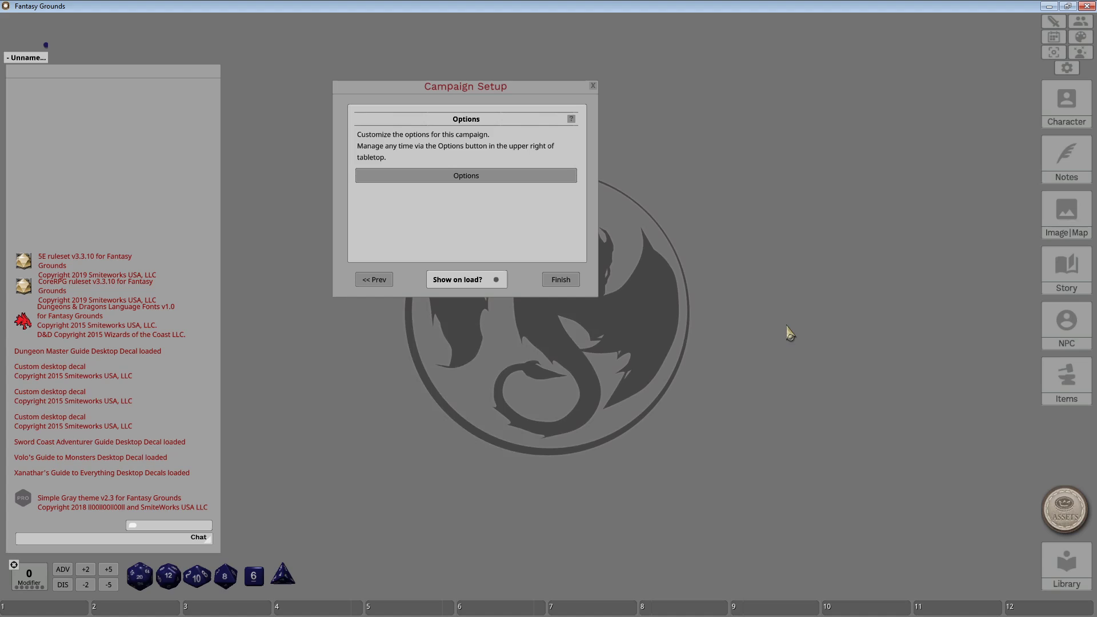
left_click(593, 86)
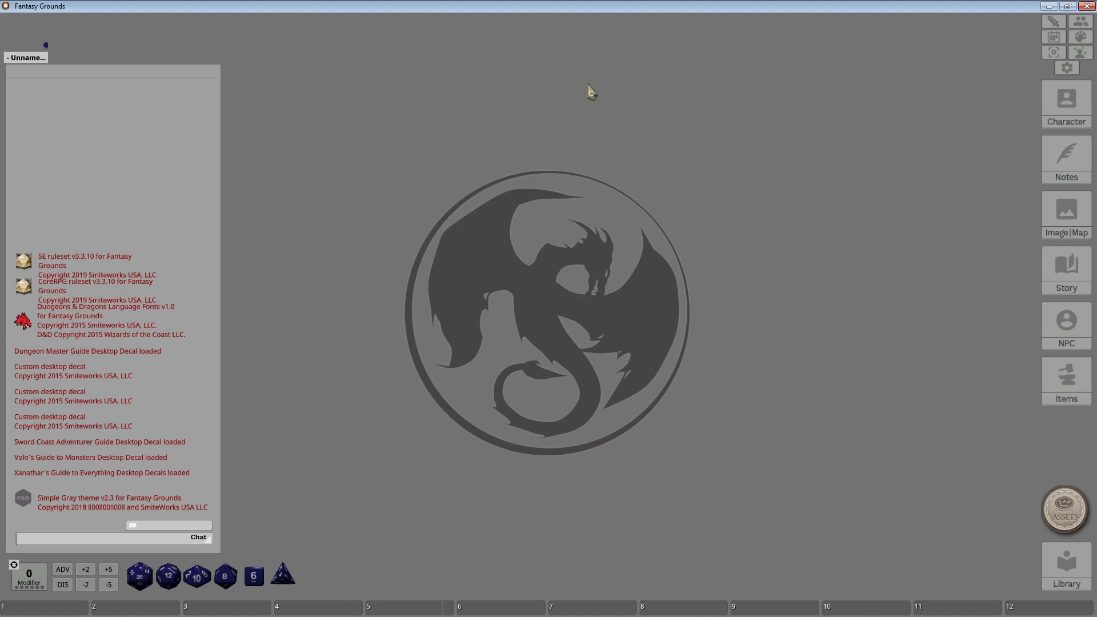
left_click(32, 38)
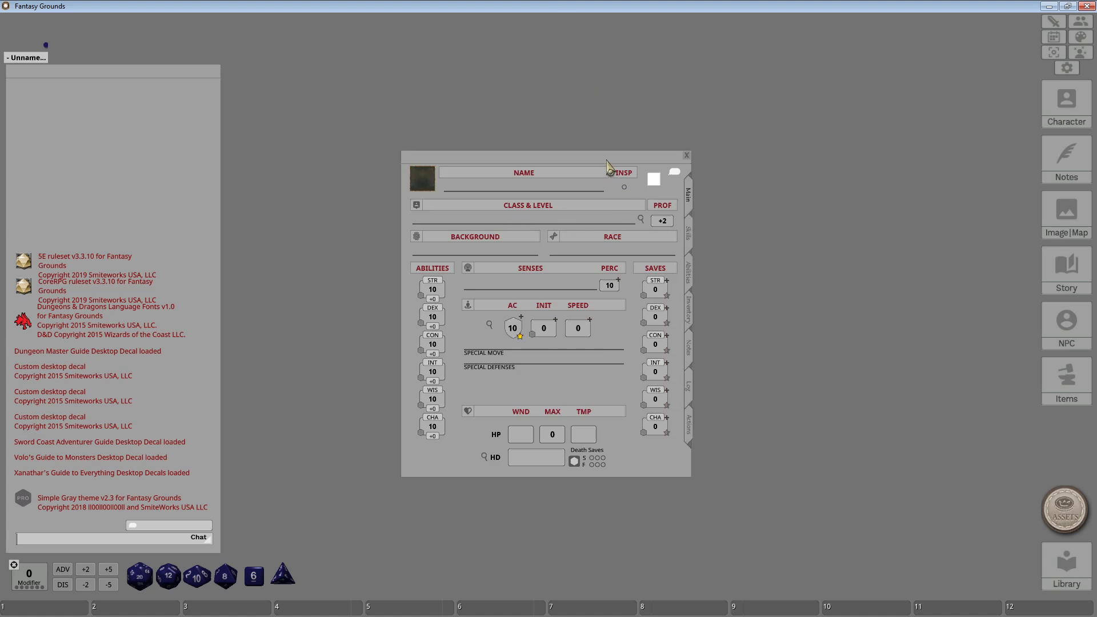
left_click_drag(607, 162, 585, 118)
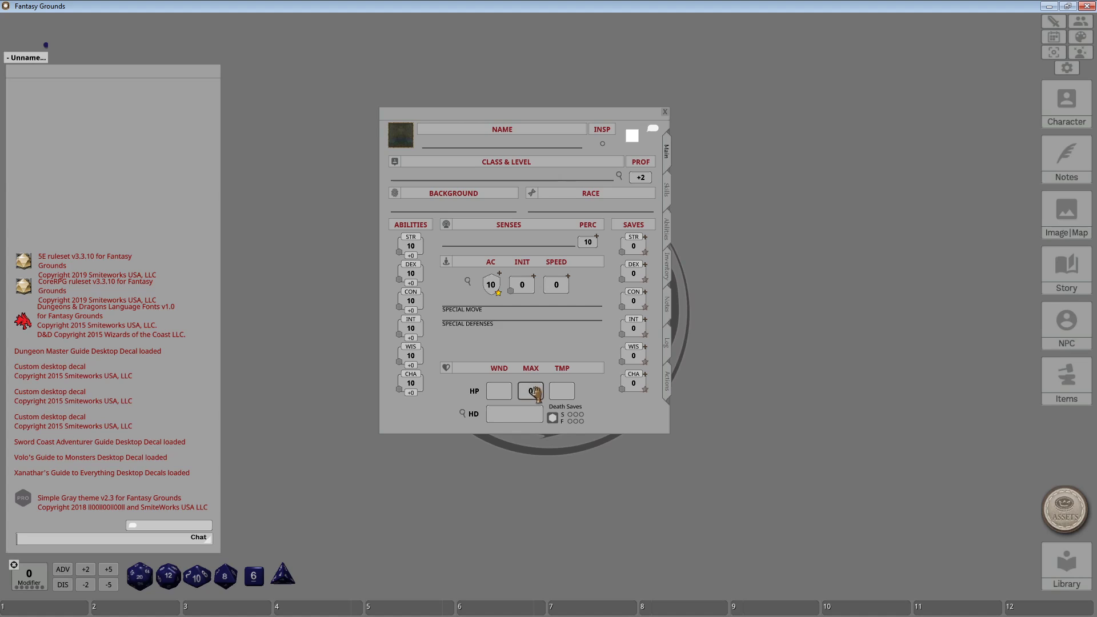
Scroll the blank sheet's Skills list, then go back to Main and open the Abilities page.
left_click(500, 393)
left_click(663, 194)
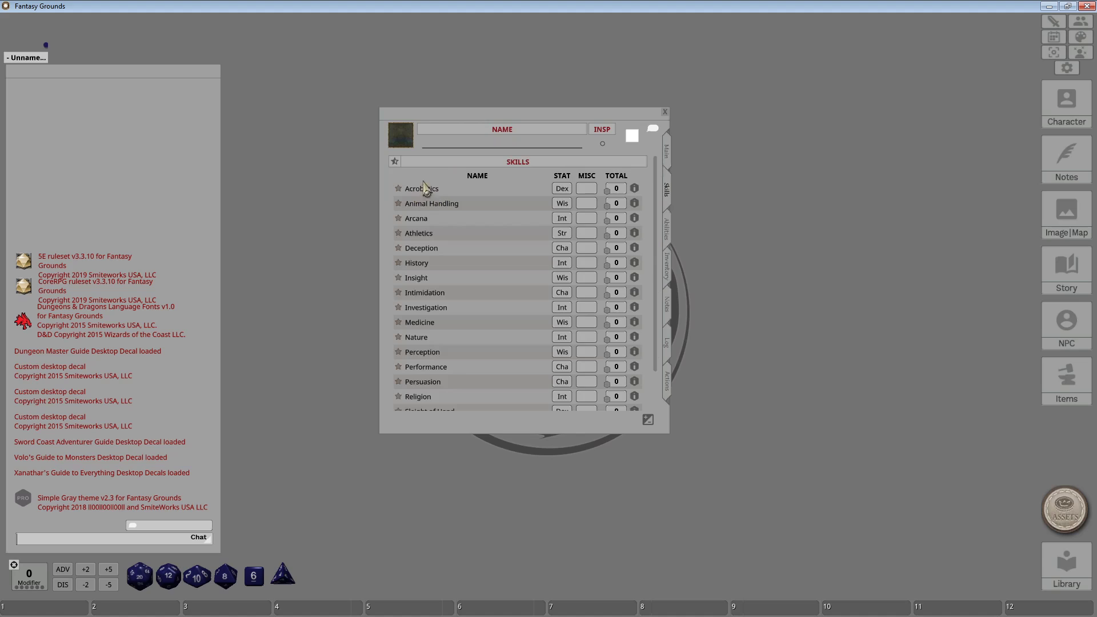
scroll(470, 305, "down", 3)
scroll(470, 302, "up", 3)
scroll(479, 328, "down", 2)
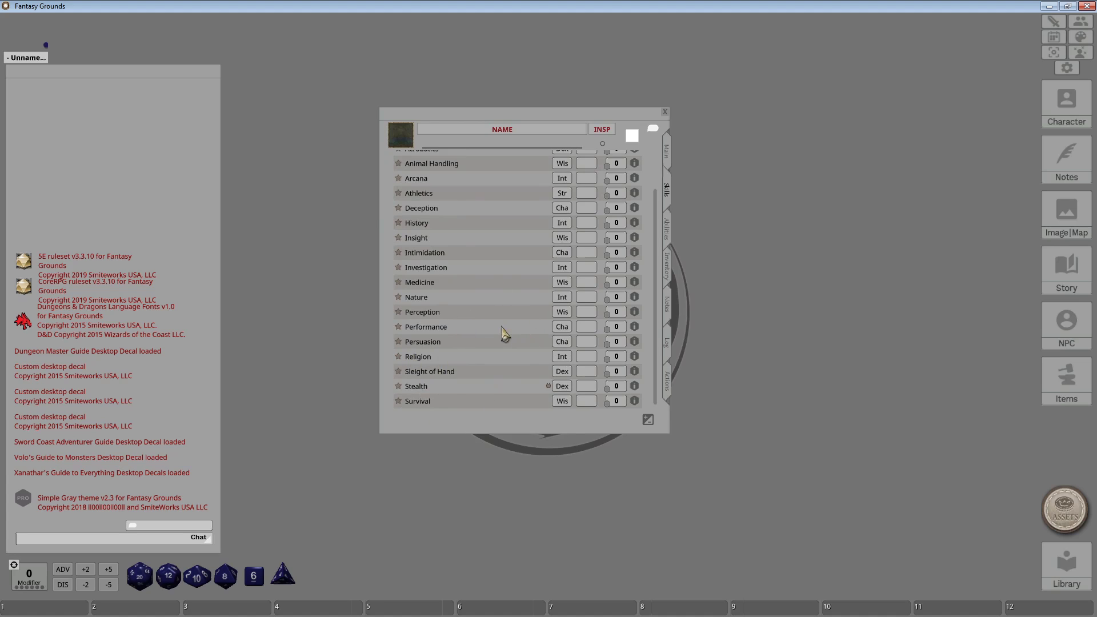
scroll(492, 326, "up", 2)
scroll(474, 320, "down", 2)
scroll(564, 303, "up", 2)
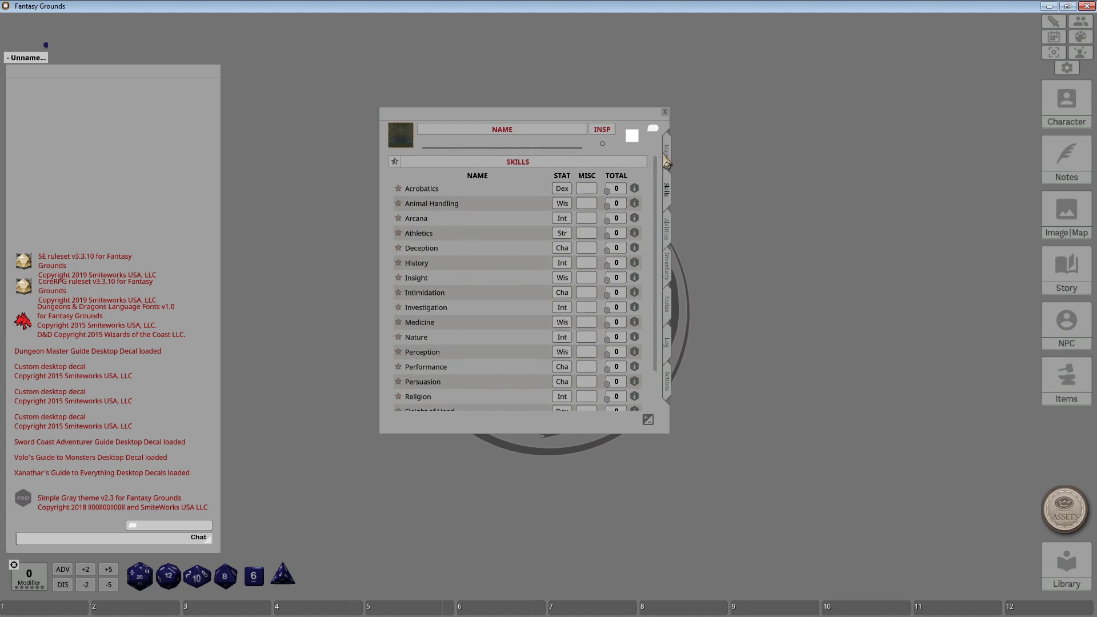
left_click(665, 155)
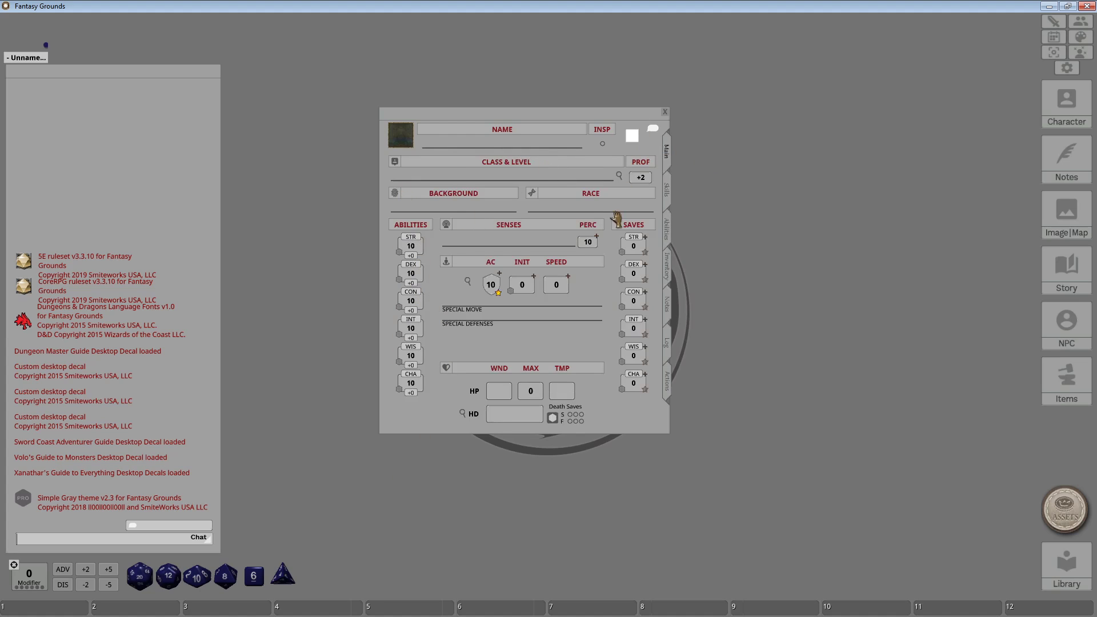
left_click(668, 230)
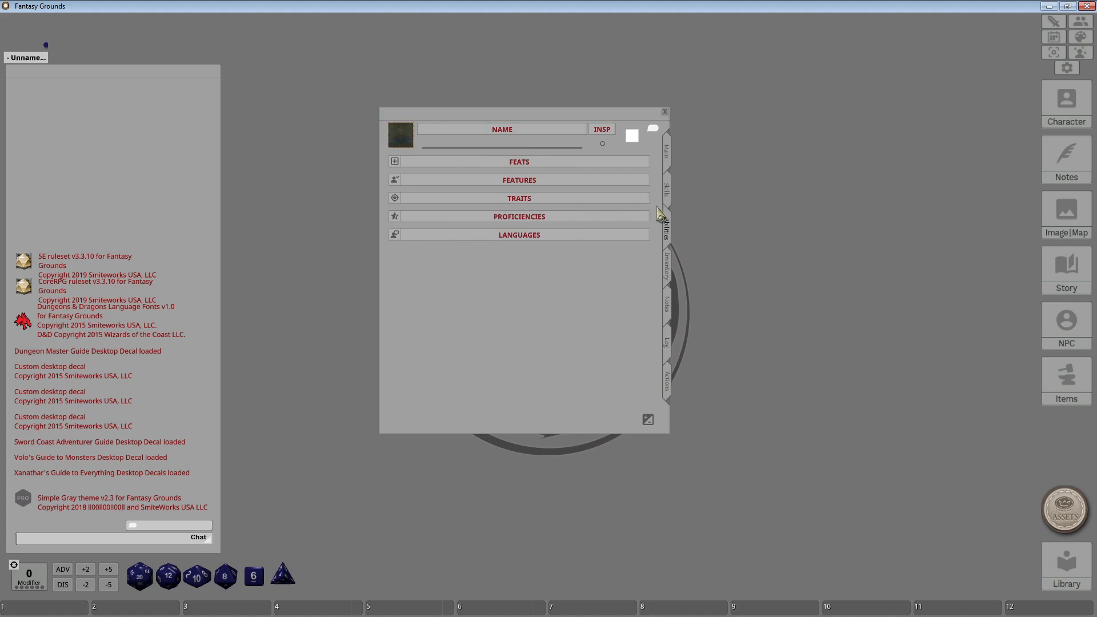
View the character's Inventory page, then the Notes page with its personality fields.
left_click(670, 269)
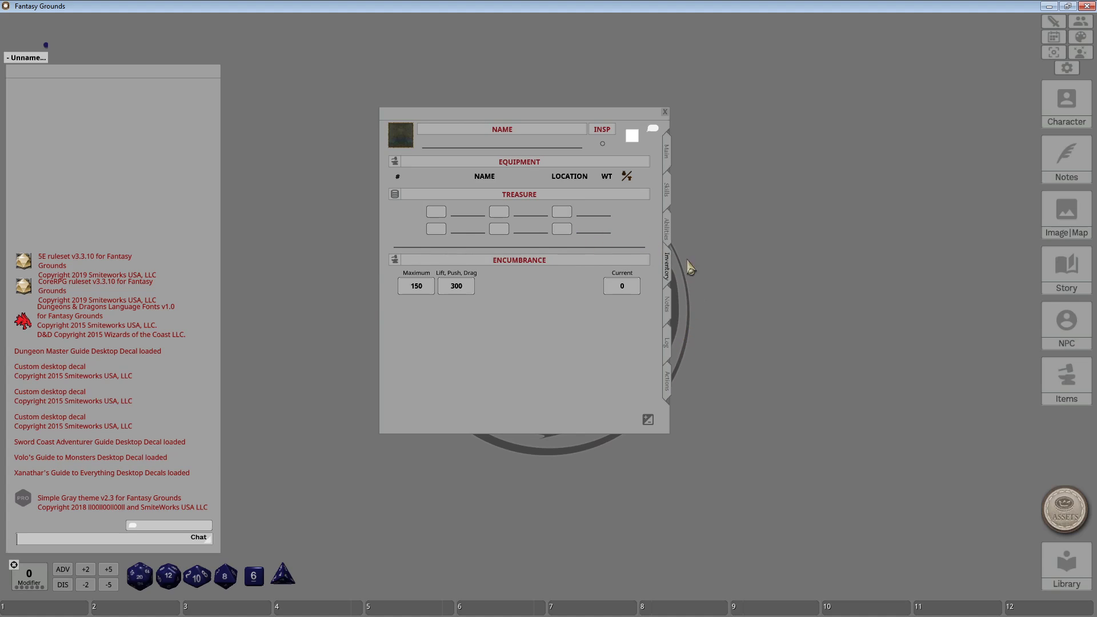
left_click(670, 307)
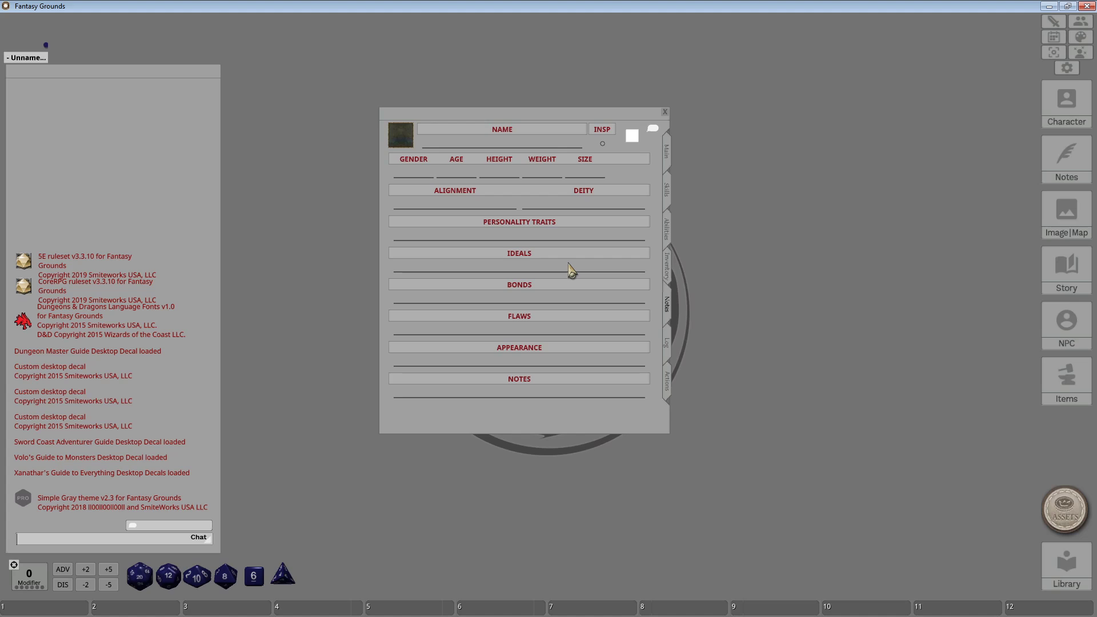
Switch the character sheet to its Log page showing Faction, DCI # and Adventures.
left_click(667, 342)
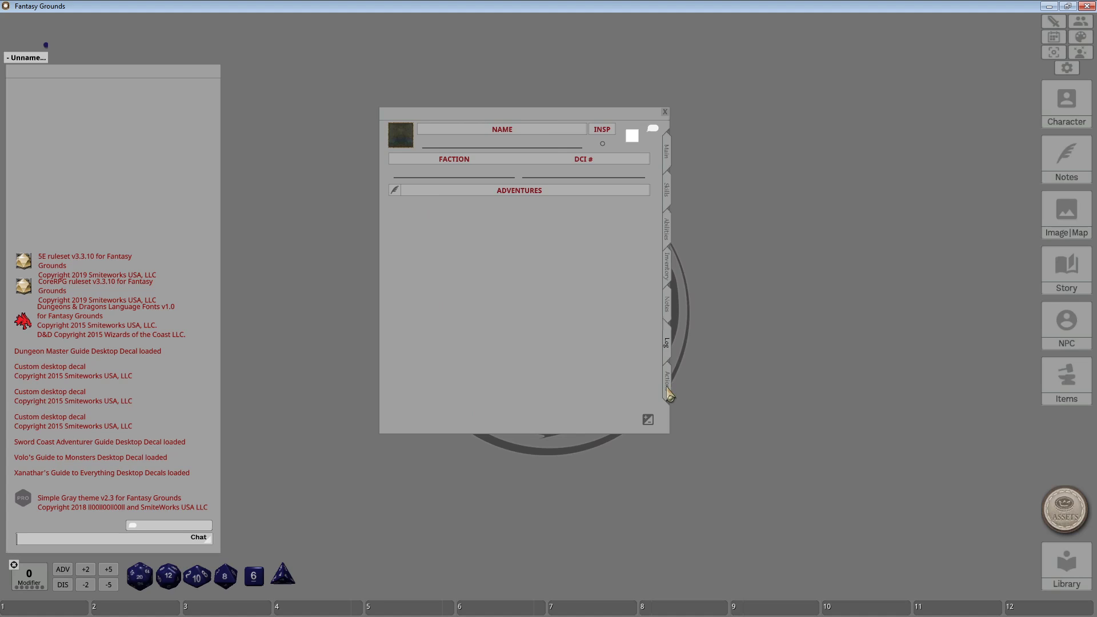
View the empty Weapons list on the Actions page, then close the character sheet.
left_click(667, 393)
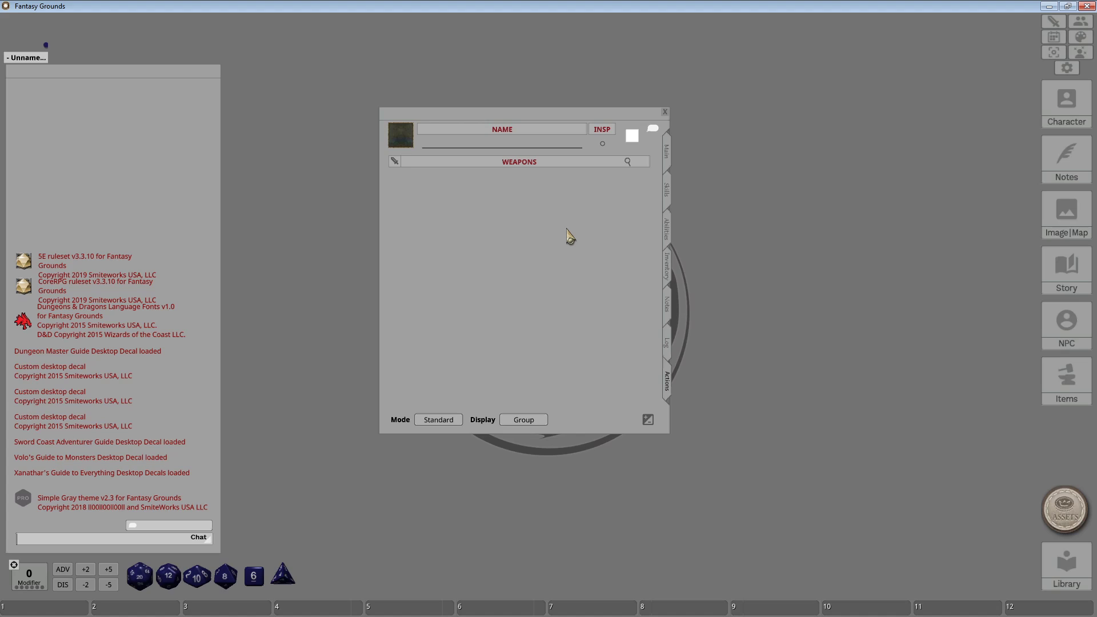
left_click(666, 111)
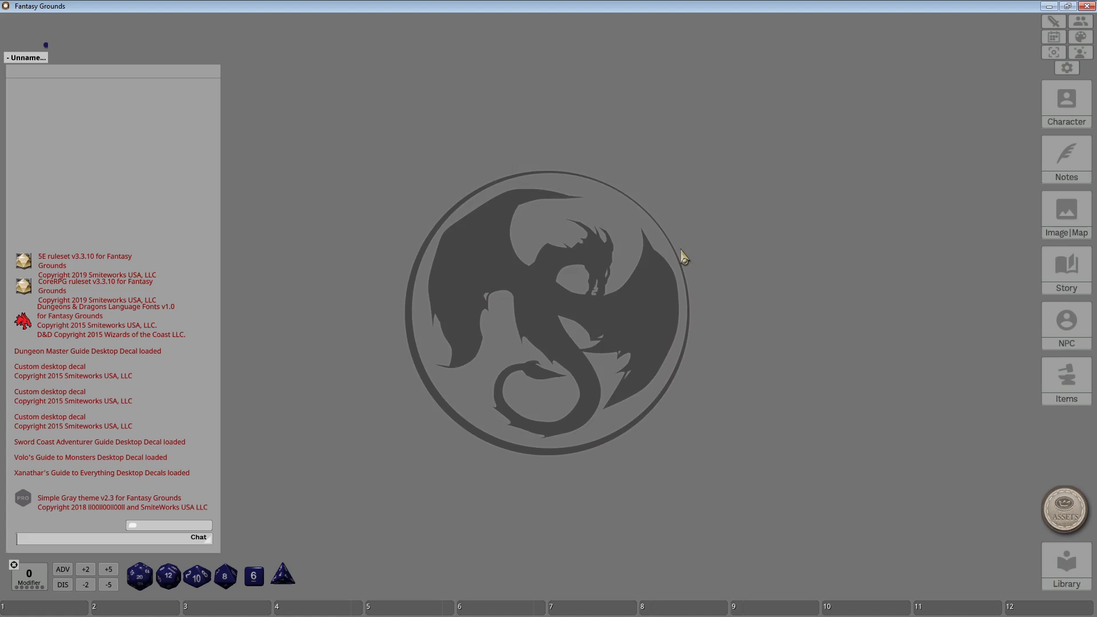